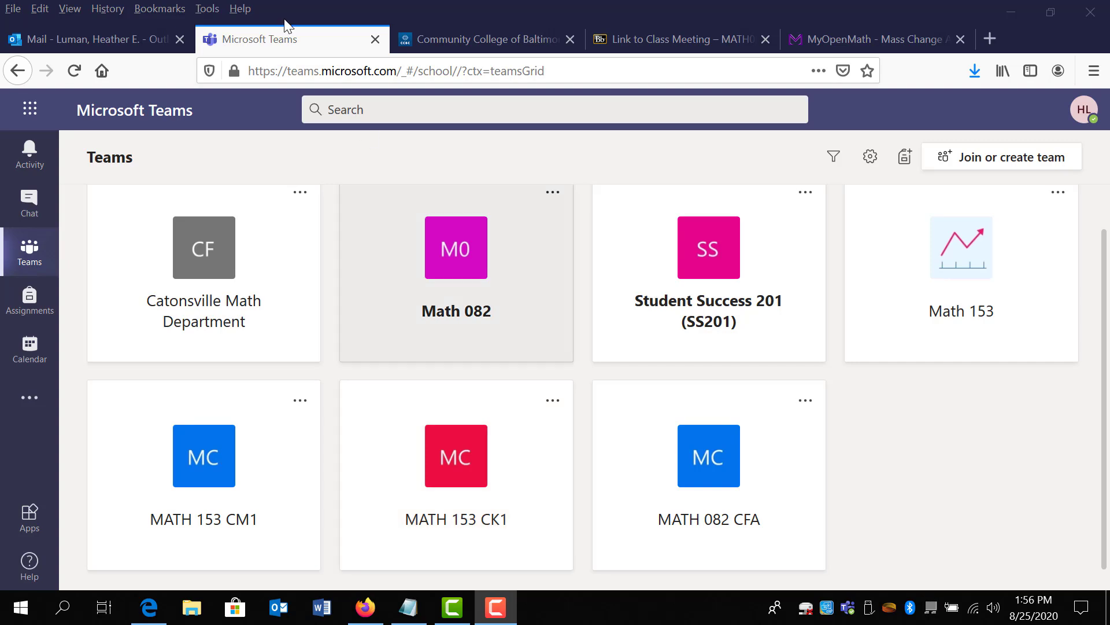
Open Office 365 from the myCCBC links on the Community College of Baltimore County website.
{"action": "left_click", "coordinate": [501, 33]}
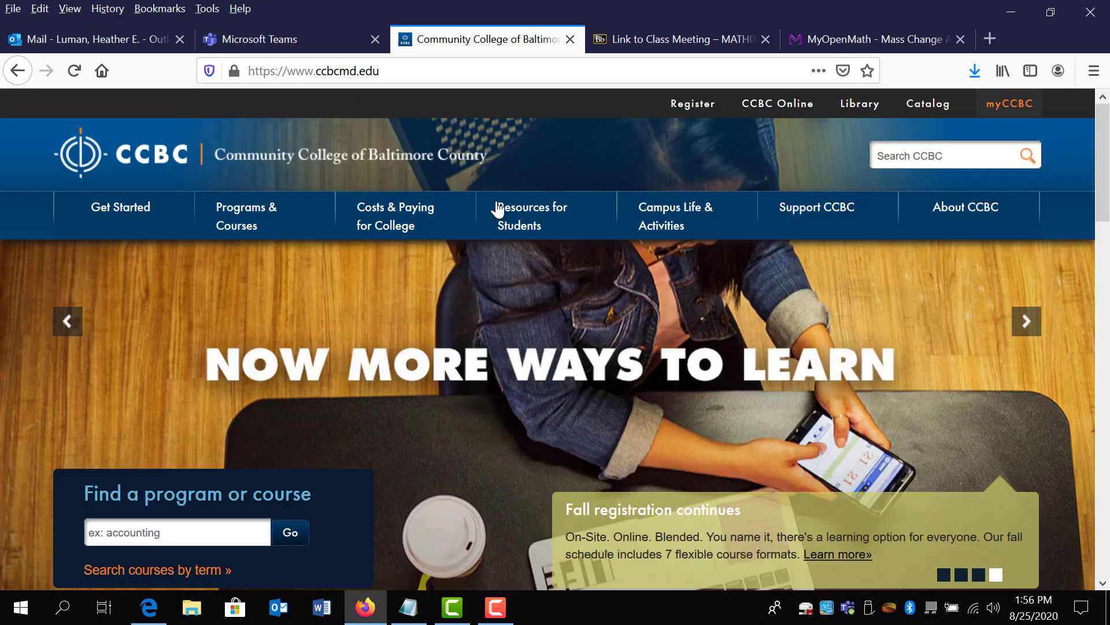
{"action": "mouse_move", "coordinate": [1009, 98]}
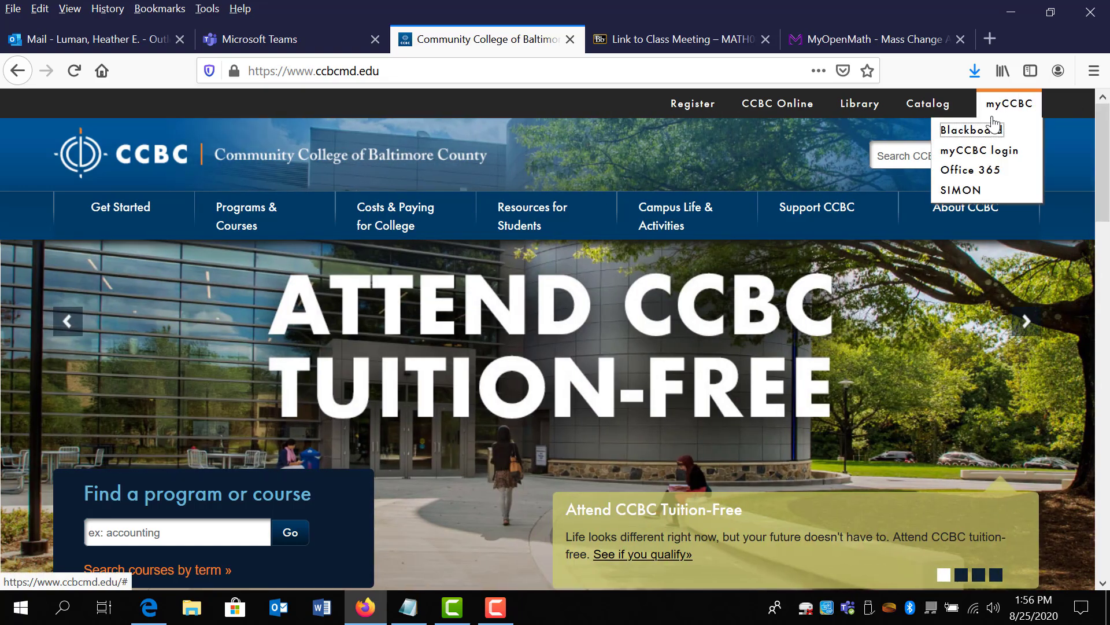
{"action": "left_click", "coordinate": [990, 170]}
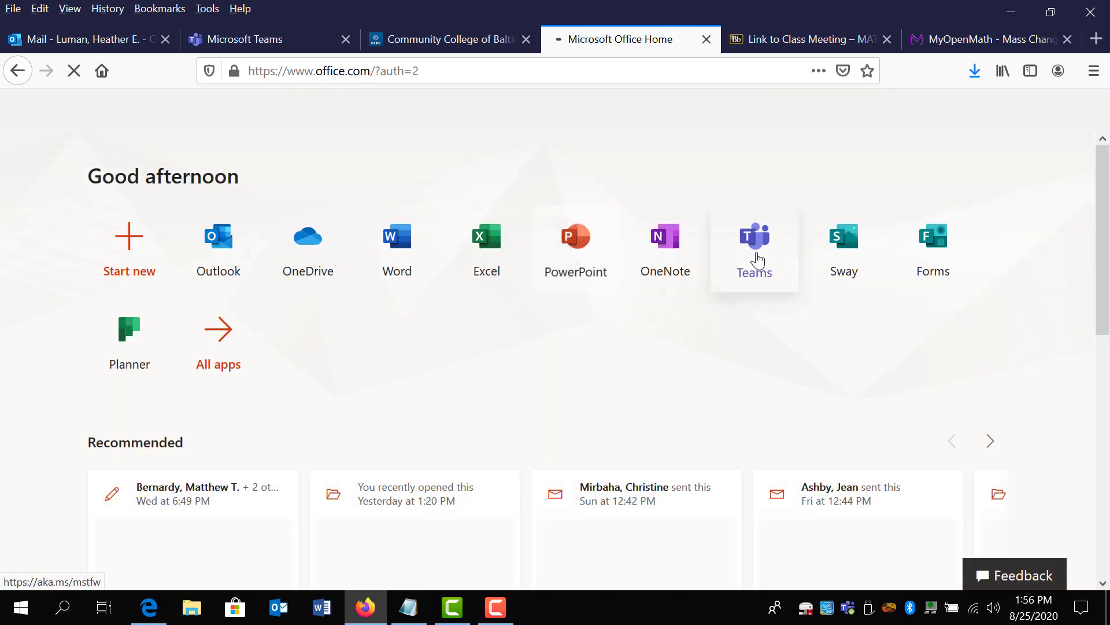
Return to Microsoft Teams and create a class team for MATH 082 W02.
{"action": "left_click", "coordinate": [224, 38]}
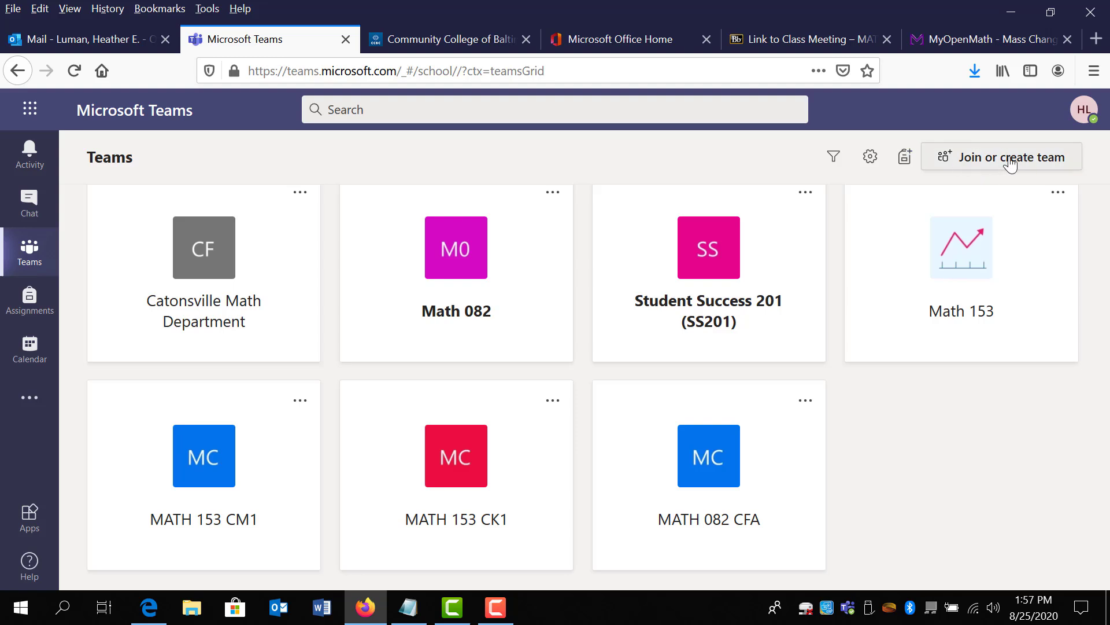
{"action": "left_click", "coordinate": [904, 157]}
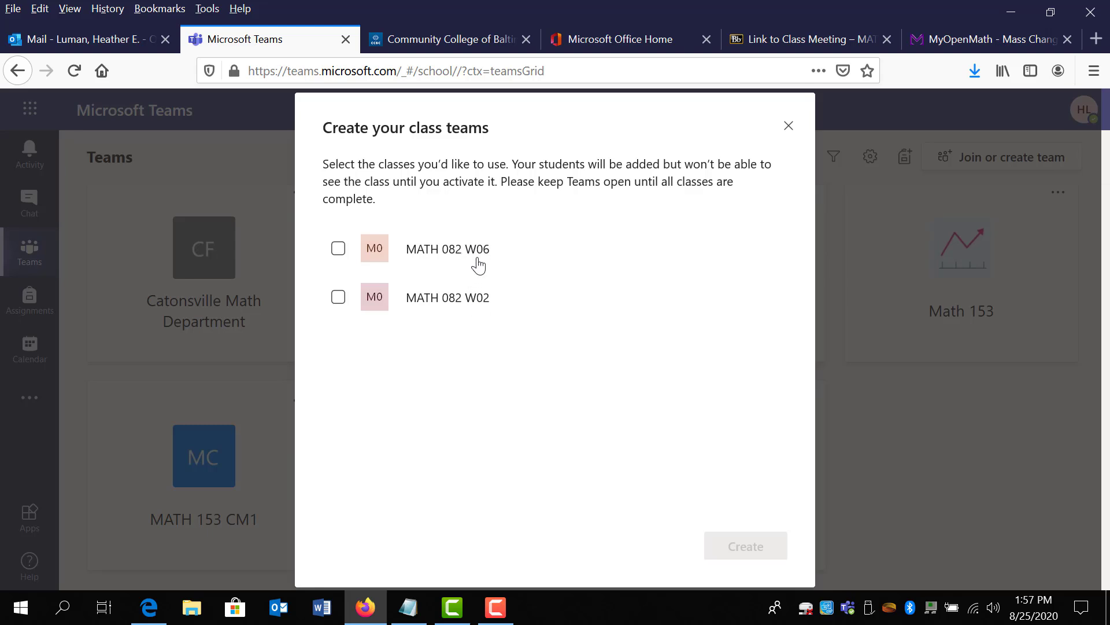
{"action": "left_click", "coordinate": [339, 302]}
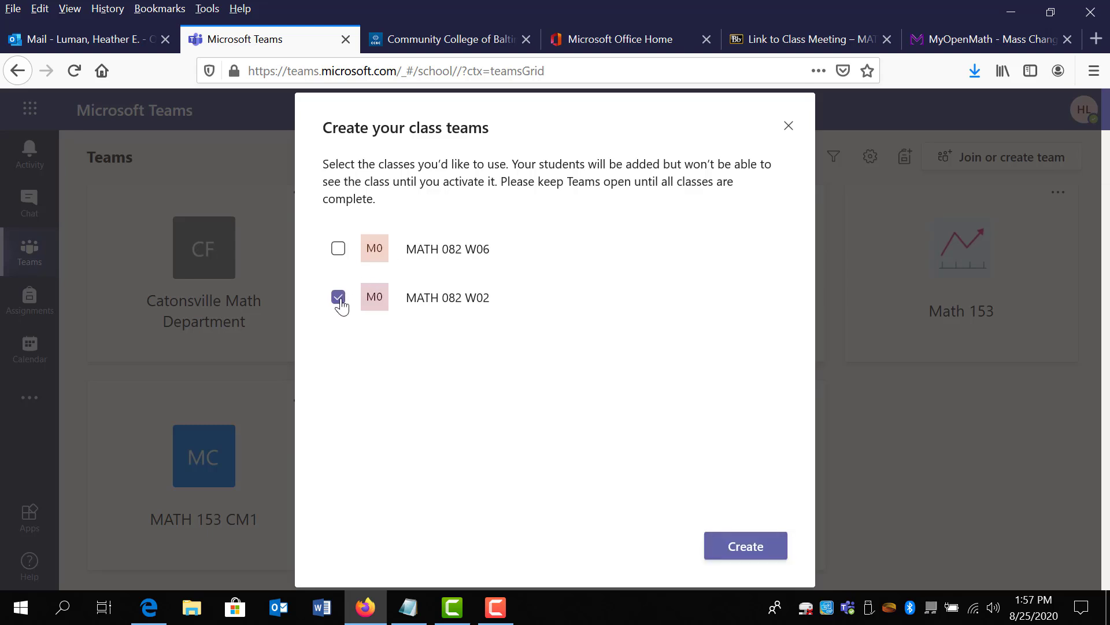
{"action": "left_click", "coordinate": [746, 546]}
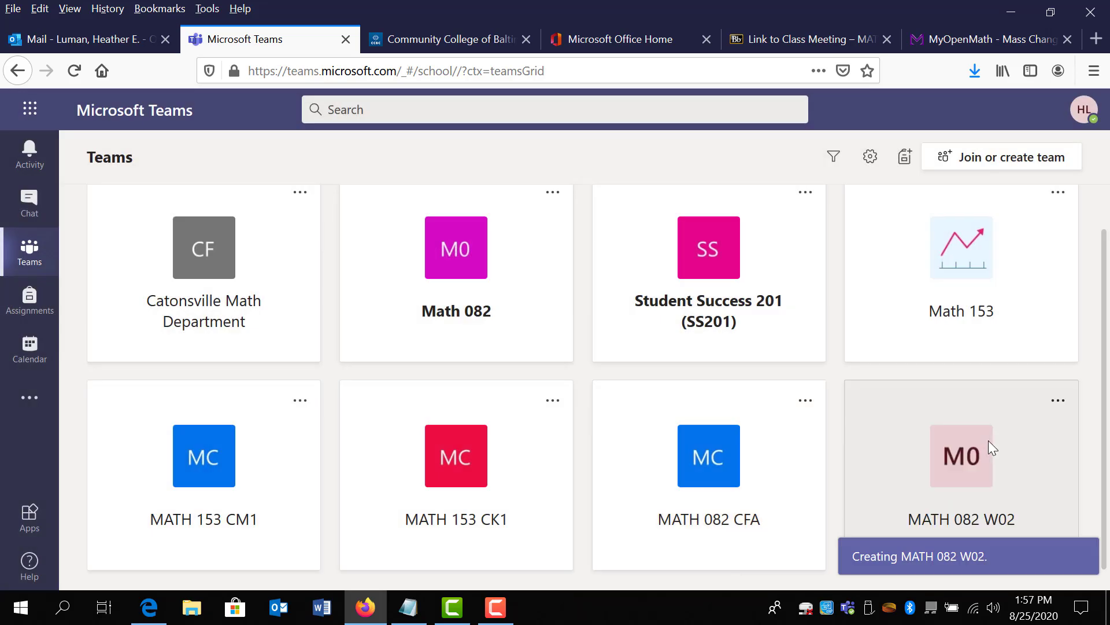
Open the MATH 153 CK1 team and start scheduling a channel meeting titled "Class Meeting".
{"action": "scroll", "coordinate": [1104, 343], "scroll_direction": "down", "scroll_amount": 1}
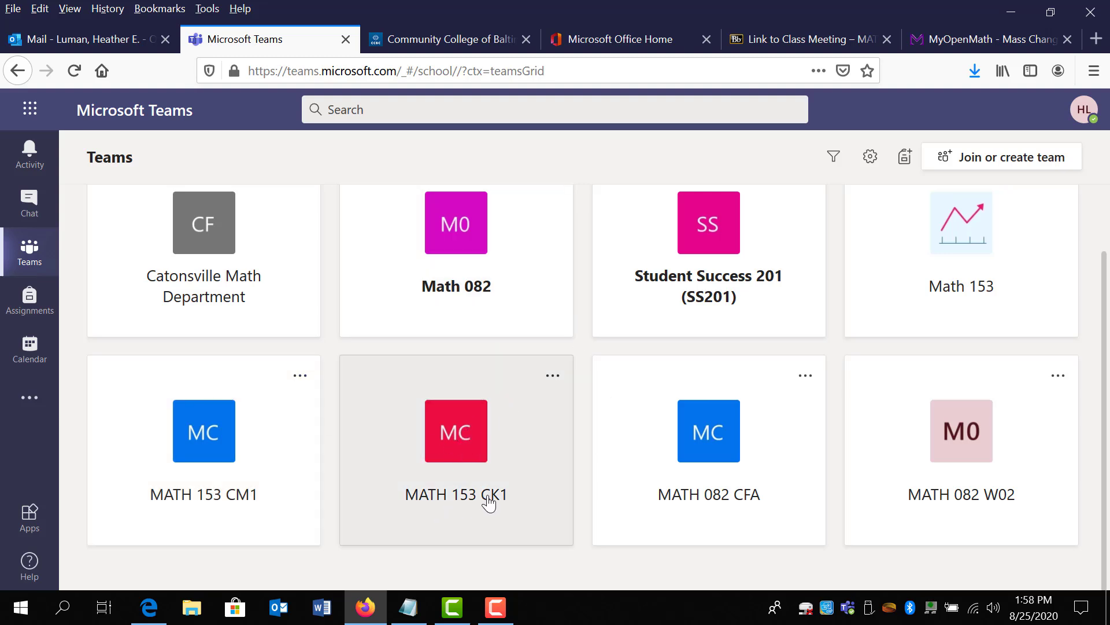
{"action": "left_click", "coordinate": [473, 450]}
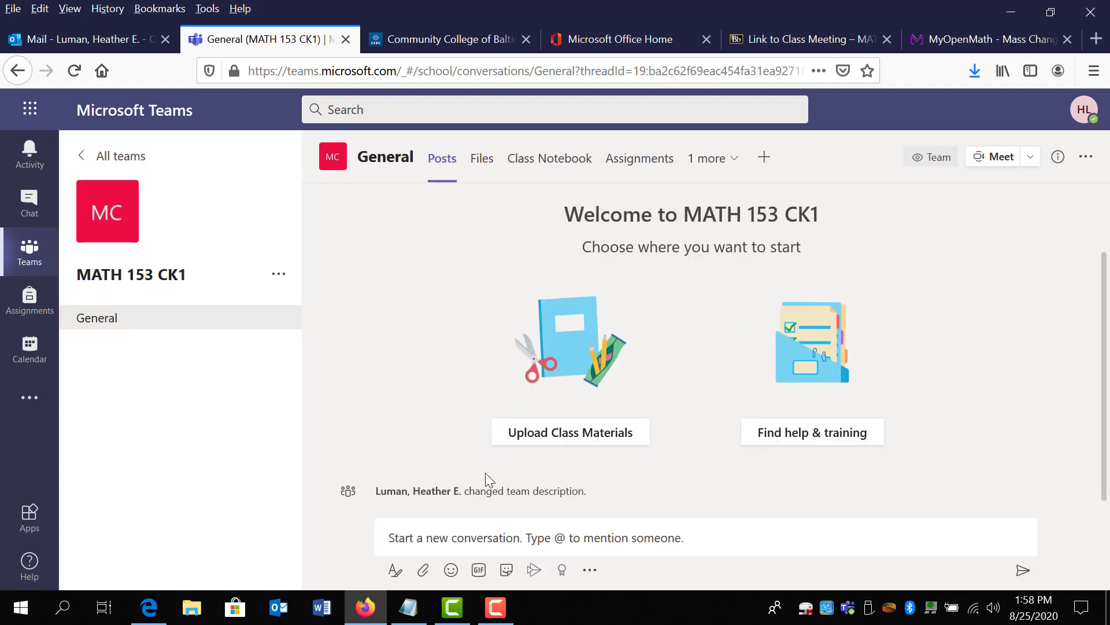
{"action": "left_click", "coordinate": [1030, 166]}
{"action": "left_click", "coordinate": [976, 223]}
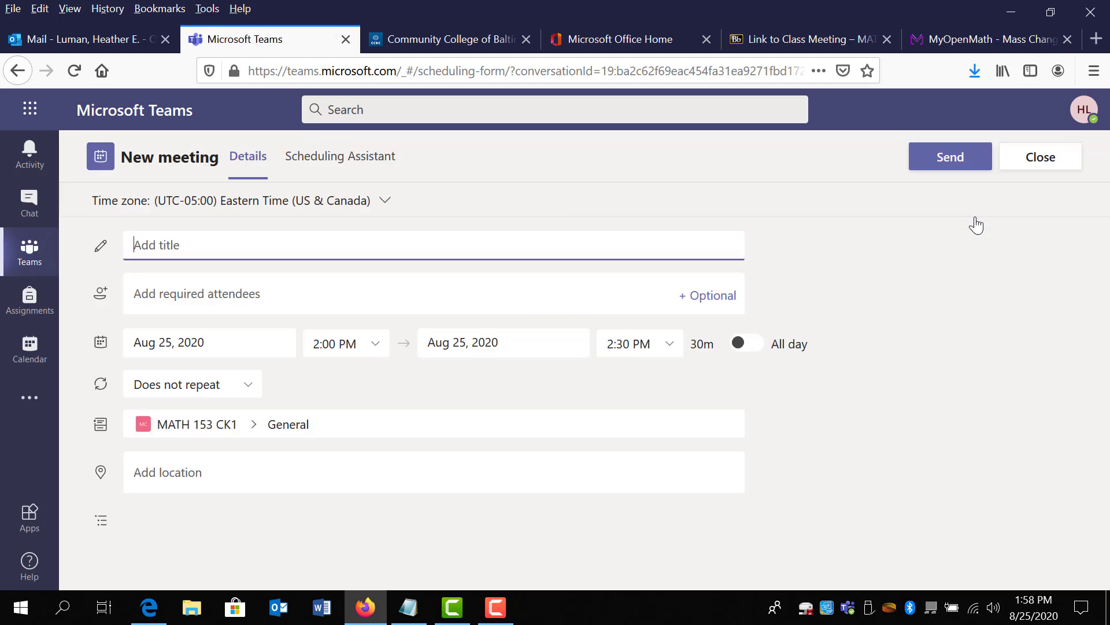
{"action": "type", "text": "Clas"}
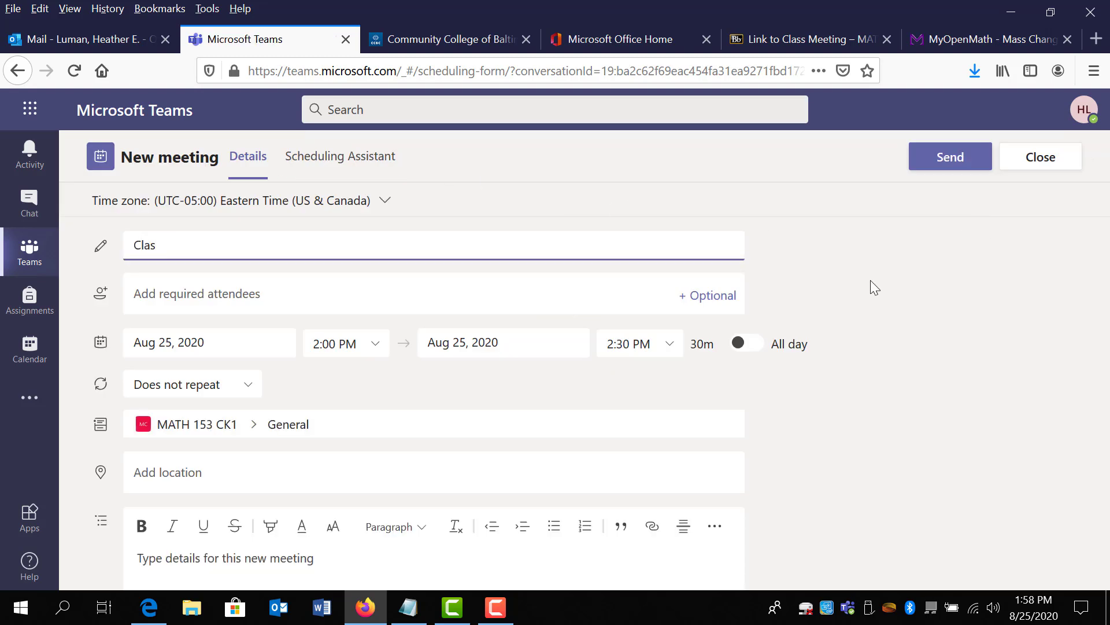
{"action": "type", "text": "s Meeting"}
Set the meeting's start date to Sep 1, 2020.
{"action": "left_click", "coordinate": [100, 342]}
{"action": "left_click", "coordinate": [212, 341]}
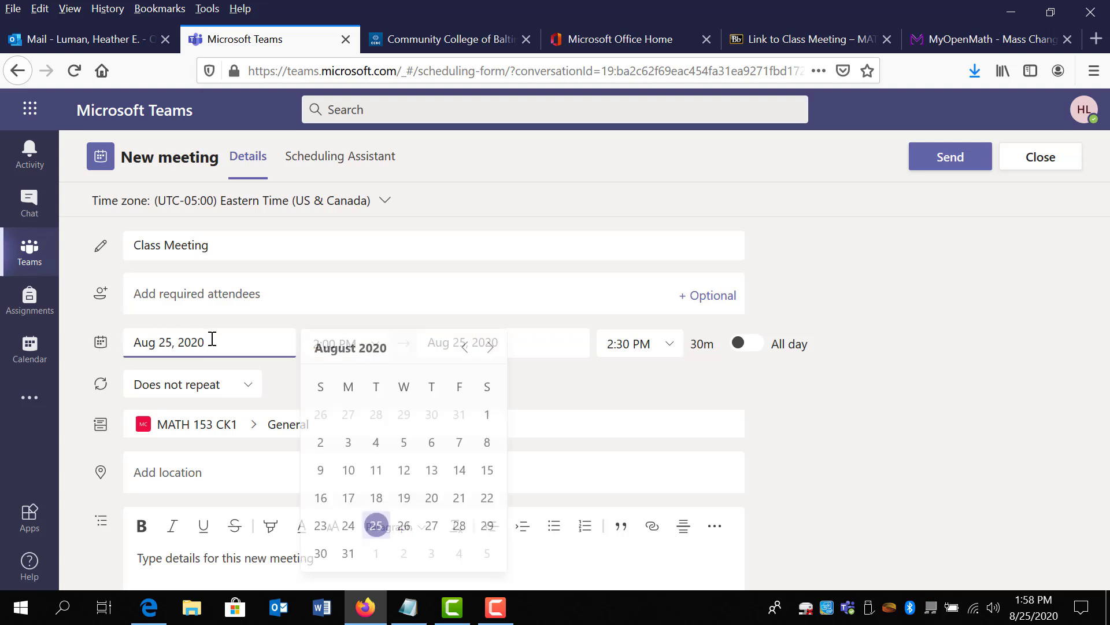
{"action": "left_click", "coordinate": [494, 347]}
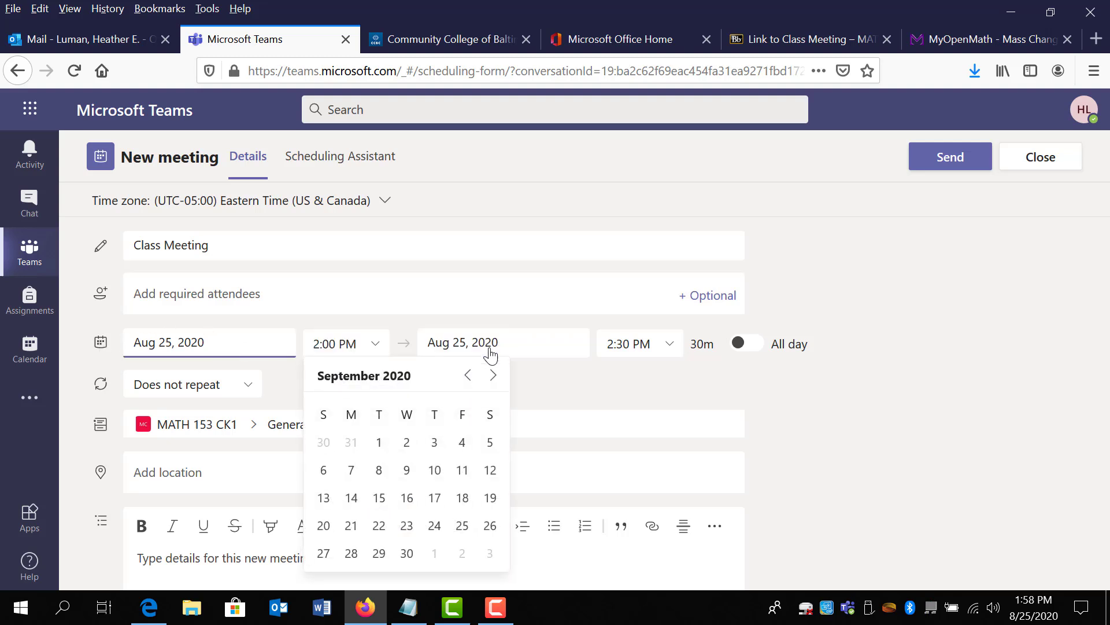
{"action": "left_click", "coordinate": [372, 446]}
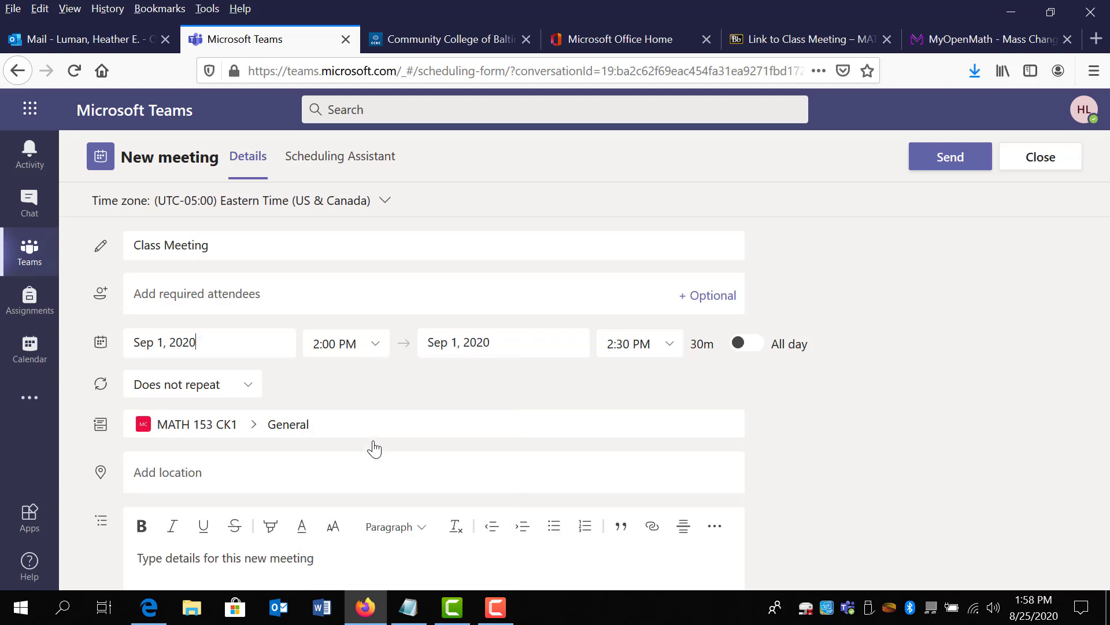
Set the meeting time to run from 8:00 AM to 9:45 AM.
{"action": "left_click", "coordinate": [315, 344]}
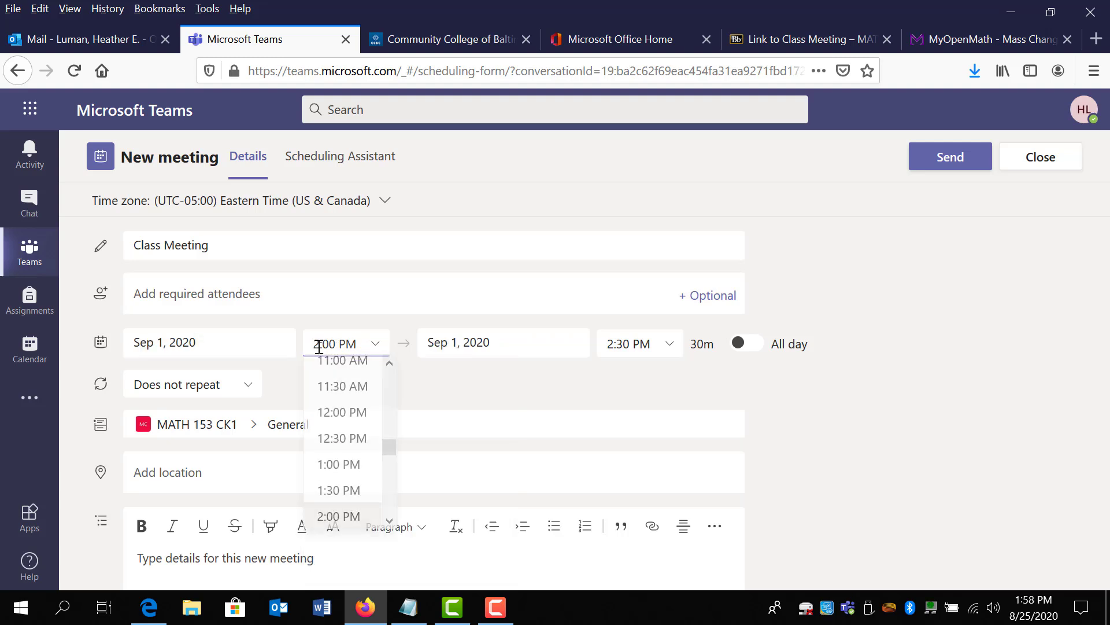
{"action": "scroll", "coordinate": [392, 396], "scroll_direction": "up", "scroll_amount": 4}
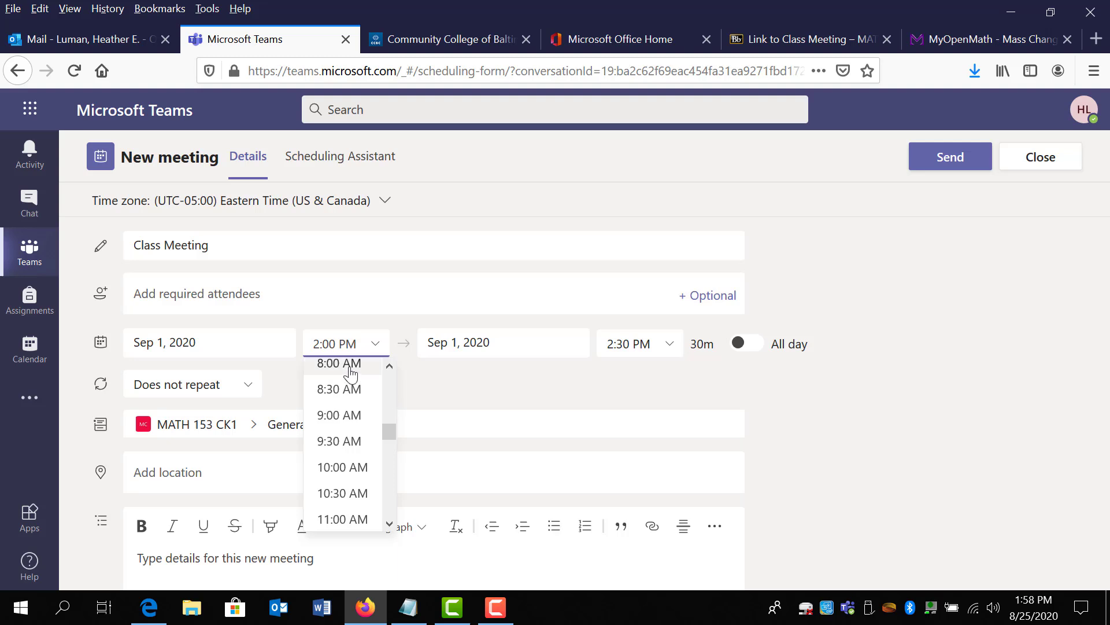
{"action": "left_click", "coordinate": [341, 363]}
{"action": "left_click", "coordinate": [665, 354]}
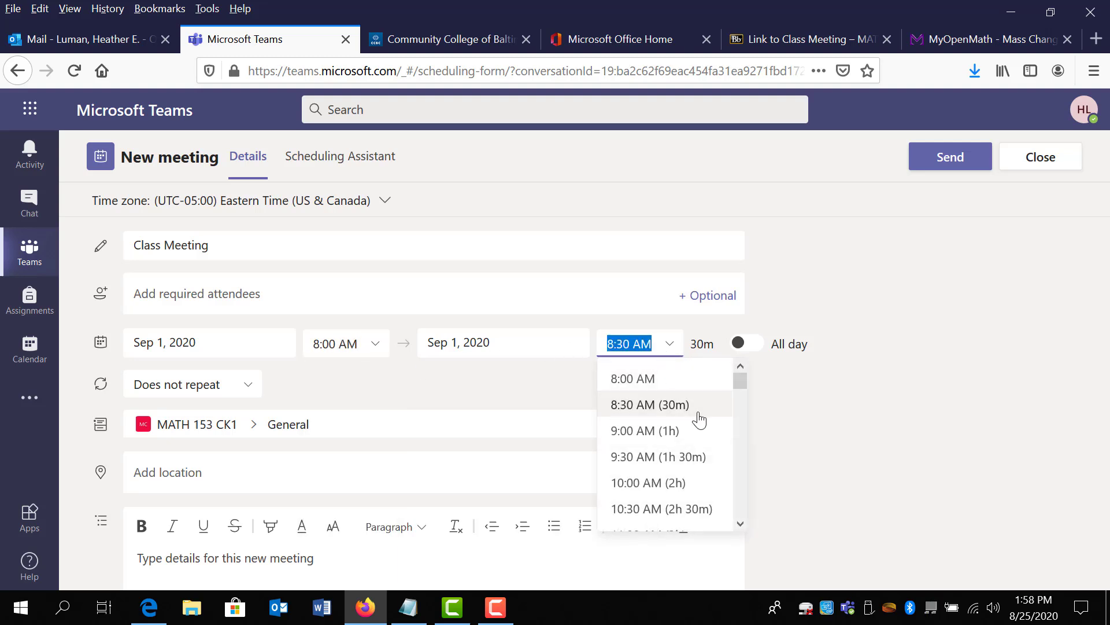
{"action": "type", "text": "9:45 AM"}
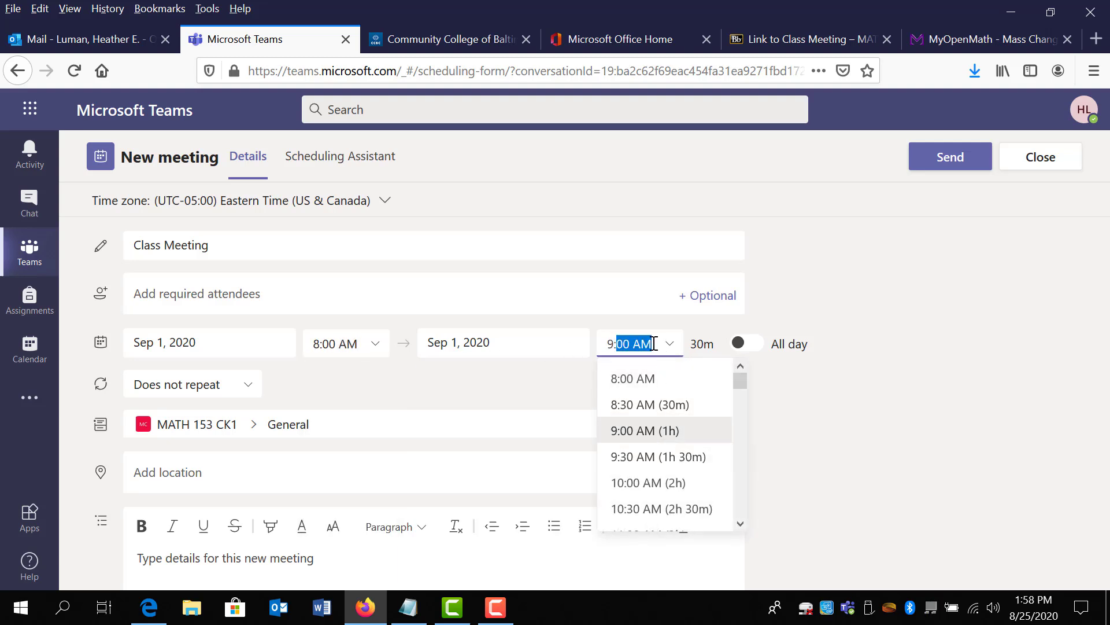
{"action": "left_click", "coordinate": [1034, 329]}
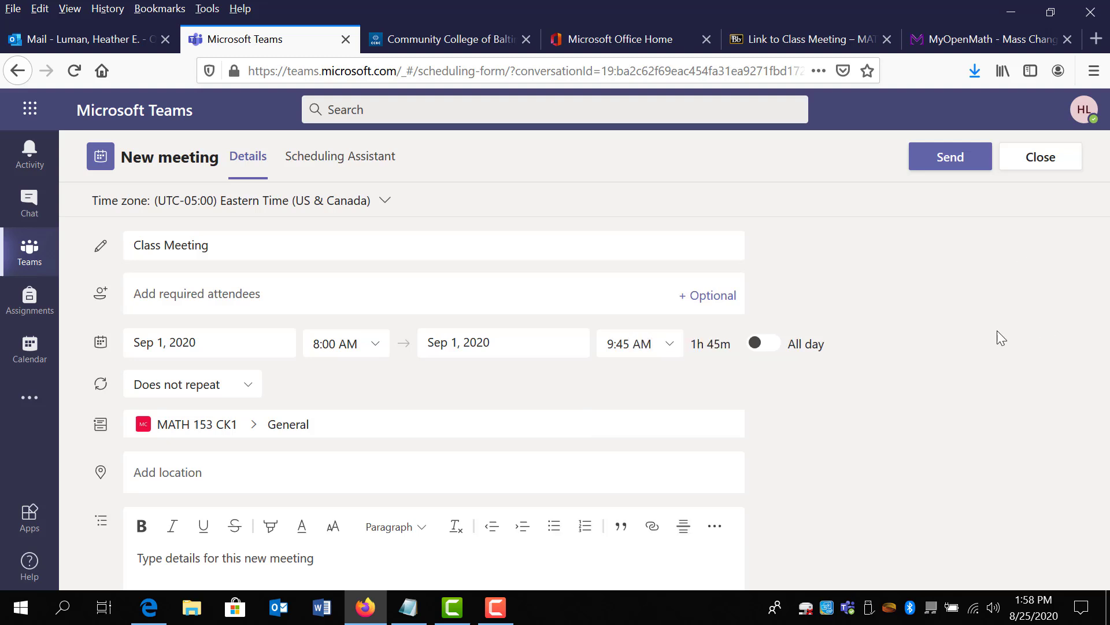
{"action": "left_click", "coordinate": [241, 386]}
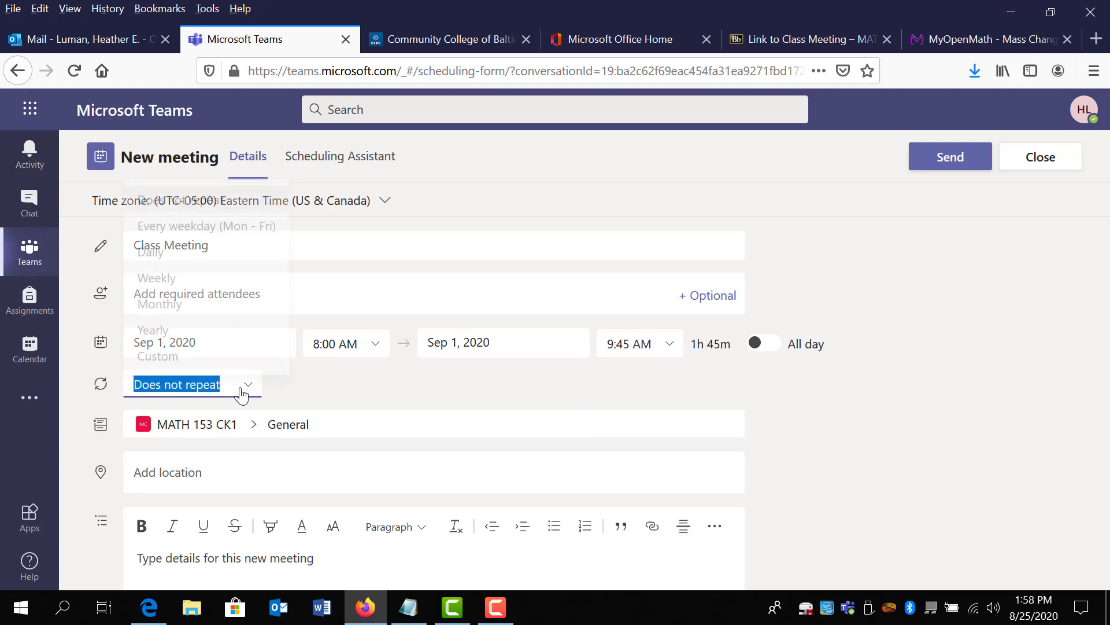
{"action": "left_click", "coordinate": [171, 351]}
{"action": "left_click", "coordinate": [487, 313]}
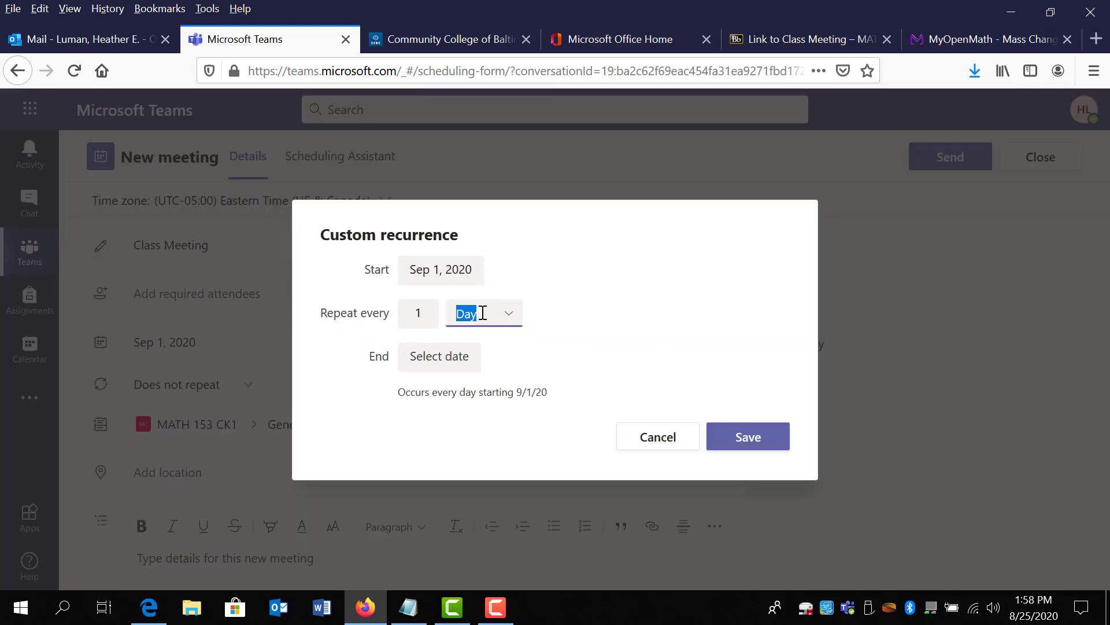
{"action": "left_click", "coordinate": [484, 375]}
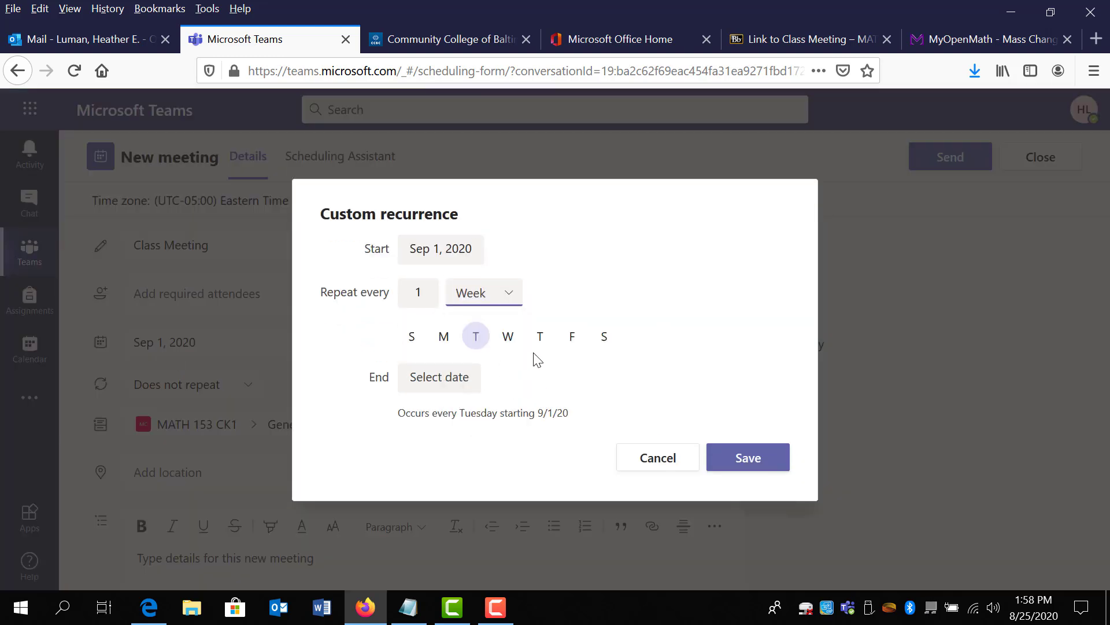
{"action": "left_click", "coordinate": [545, 342]}
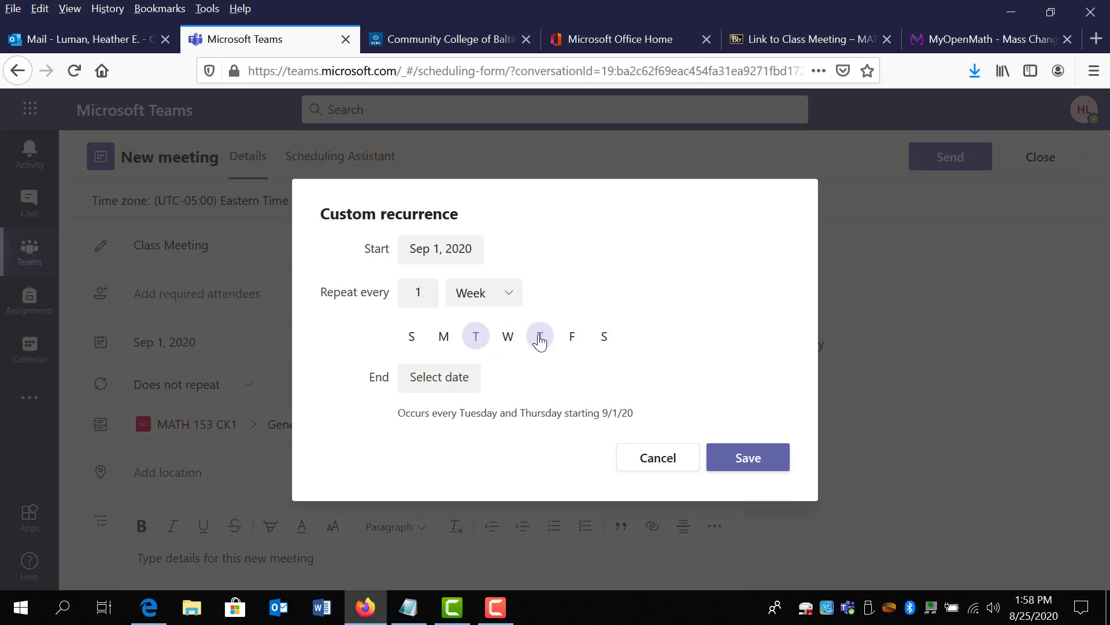
{"action": "left_click", "coordinate": [452, 374]}
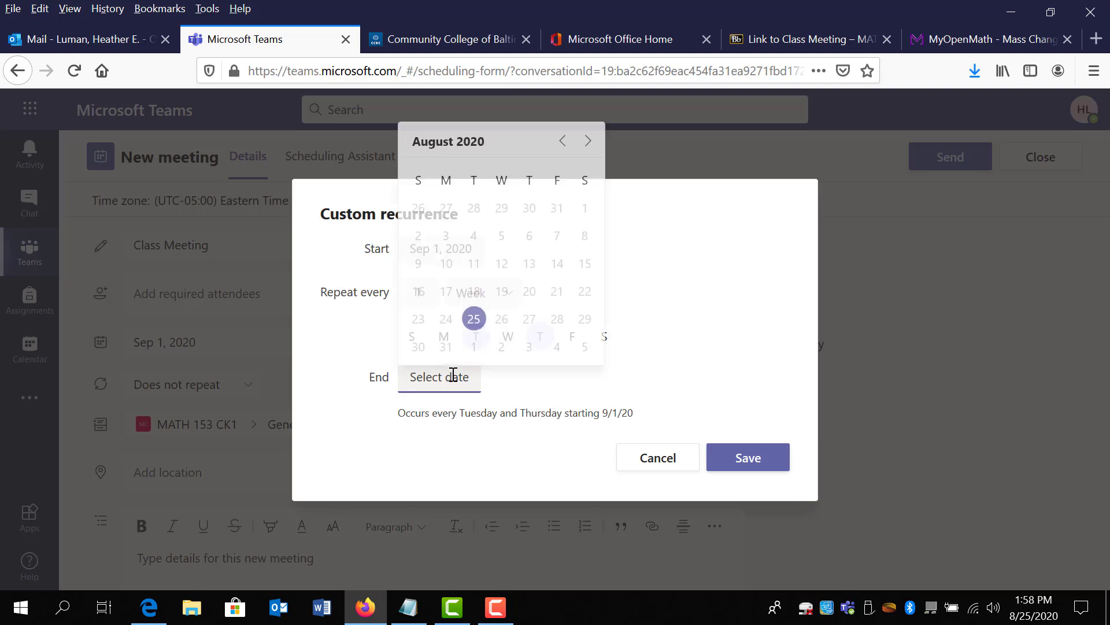
{"action": "left_click", "coordinate": [587, 140]}
{"action": "key", "text": "Escape"}
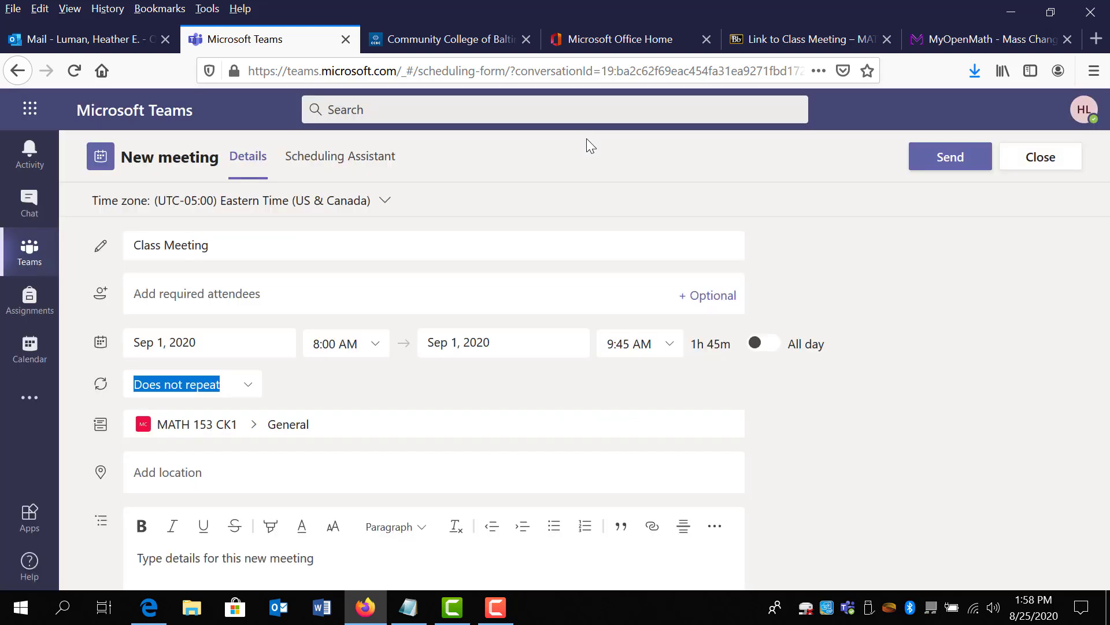
Set up a custom recurrence that repeats every 1 week on Tuesday and Thursday.
{"action": "left_click", "coordinate": [247, 393]}
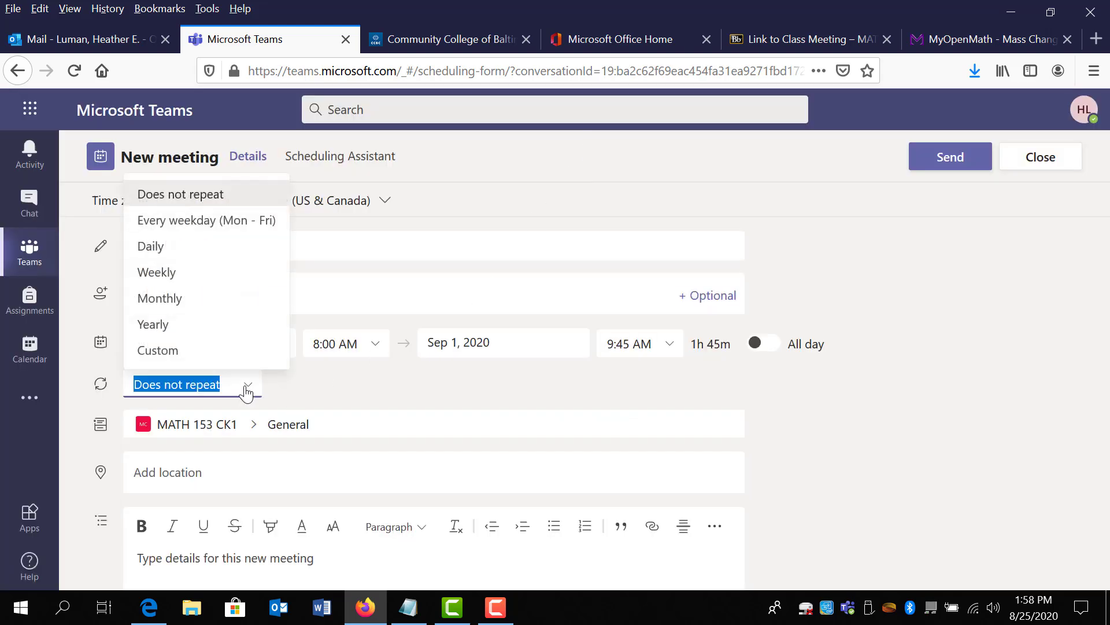
{"action": "left_click", "coordinate": [234, 350]}
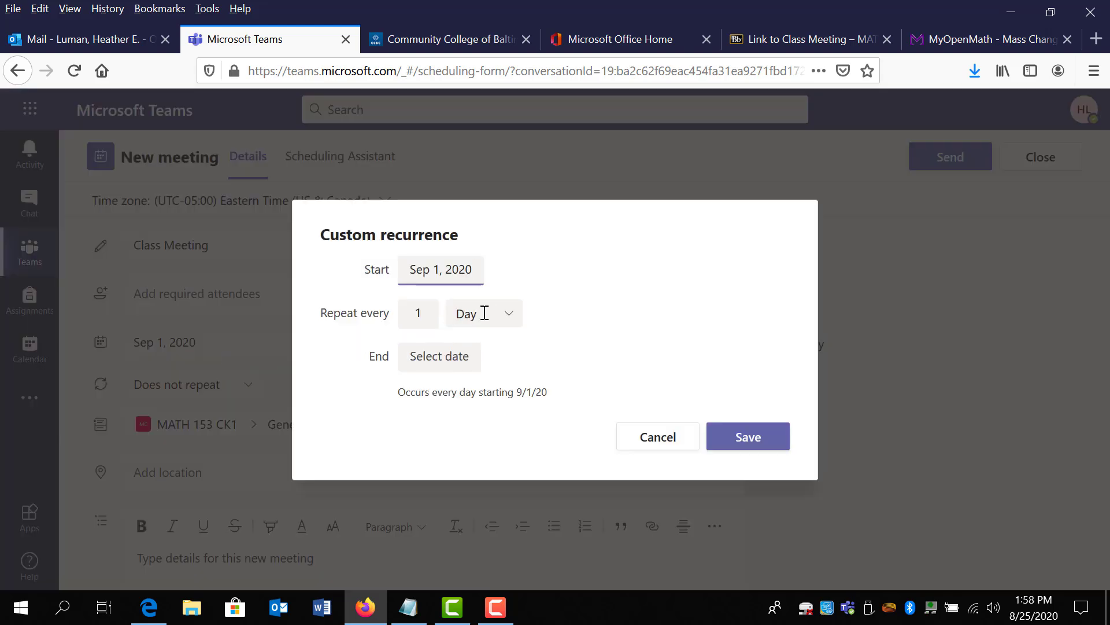
{"action": "left_click", "coordinate": [448, 275]}
{"action": "left_click", "coordinate": [497, 326]}
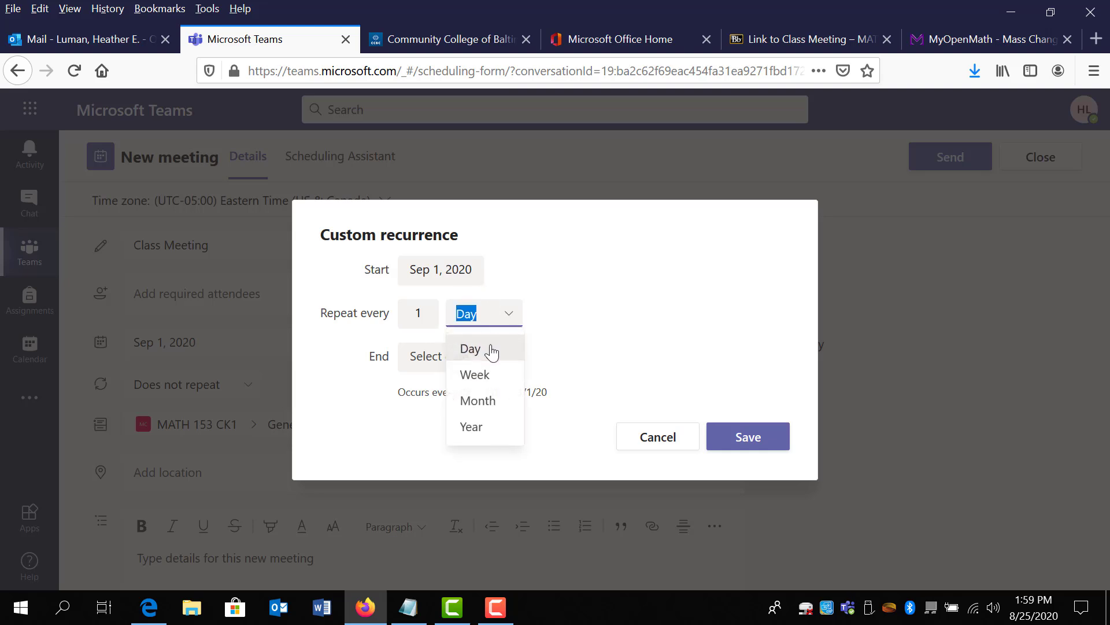
{"action": "left_click", "coordinate": [497, 377]}
{"action": "left_click", "coordinate": [541, 340]}
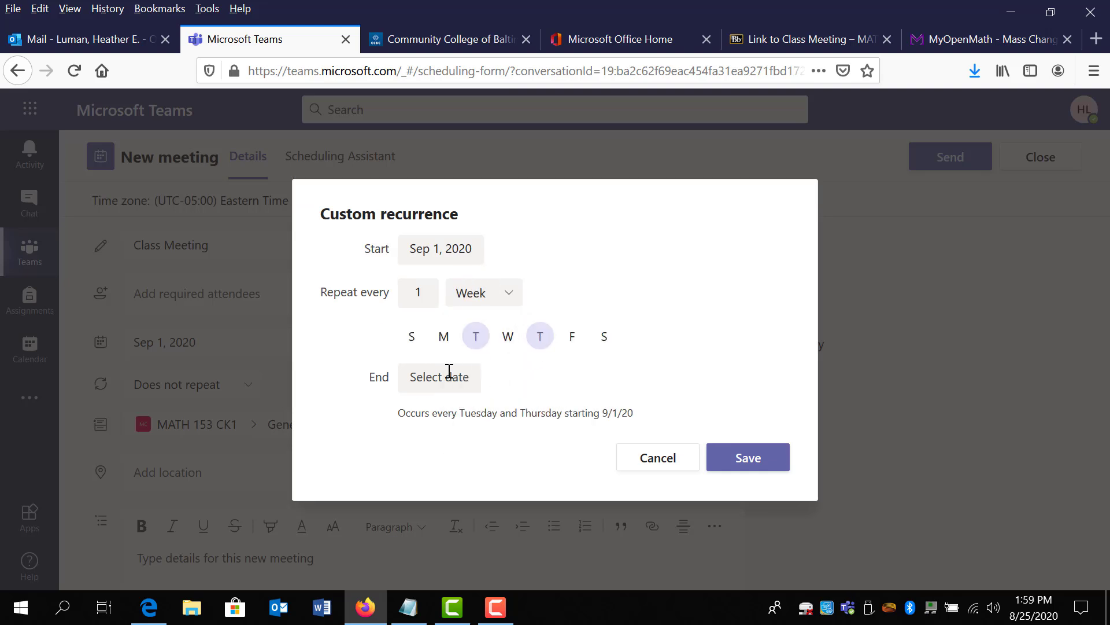
End the recurrence on Dec 10, 2020, and send the meeting to the MATH 153 CK1 General channel.
{"action": "left_click", "coordinate": [443, 376]}
{"action": "left_click", "coordinate": [587, 139]}
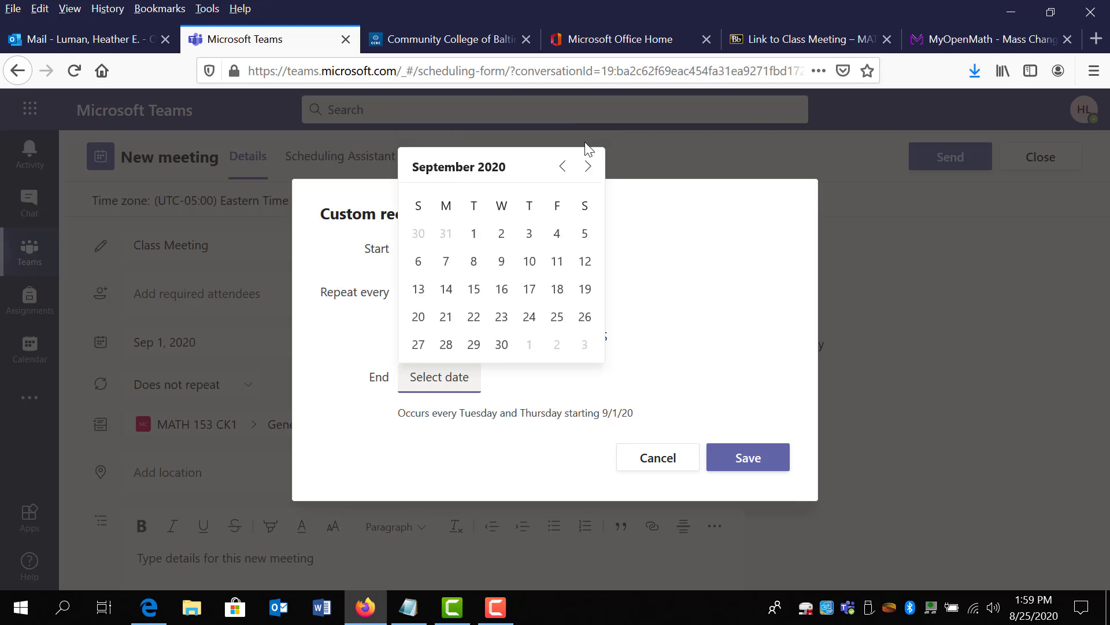
{"action": "left_click", "coordinate": [587, 168]}
{"action": "left_click", "coordinate": [587, 168]}
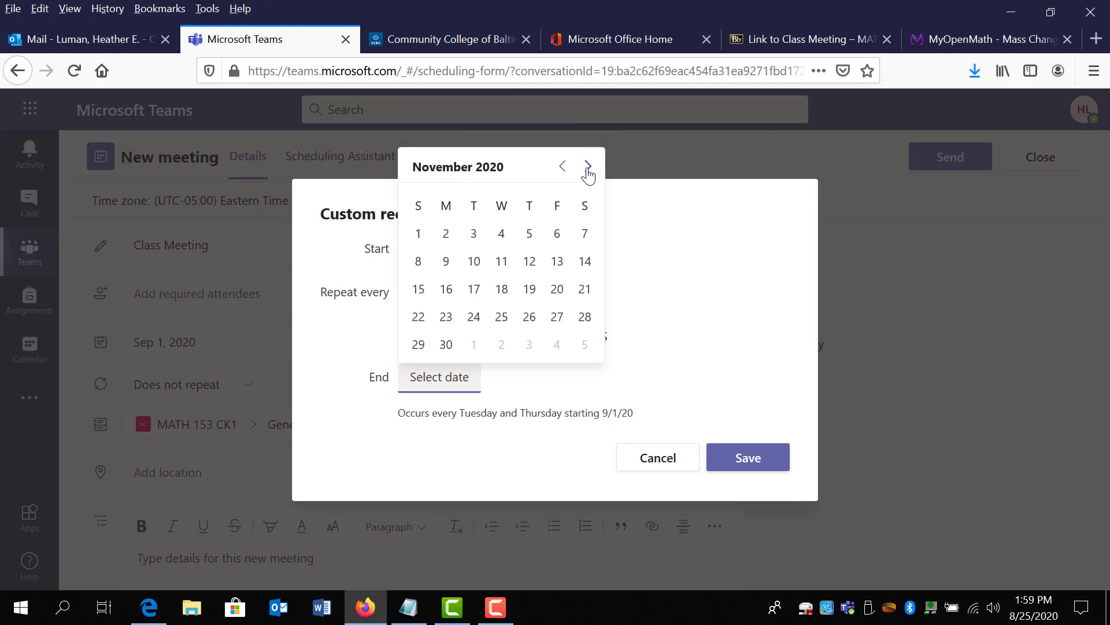
{"action": "left_click", "coordinate": [587, 168]}
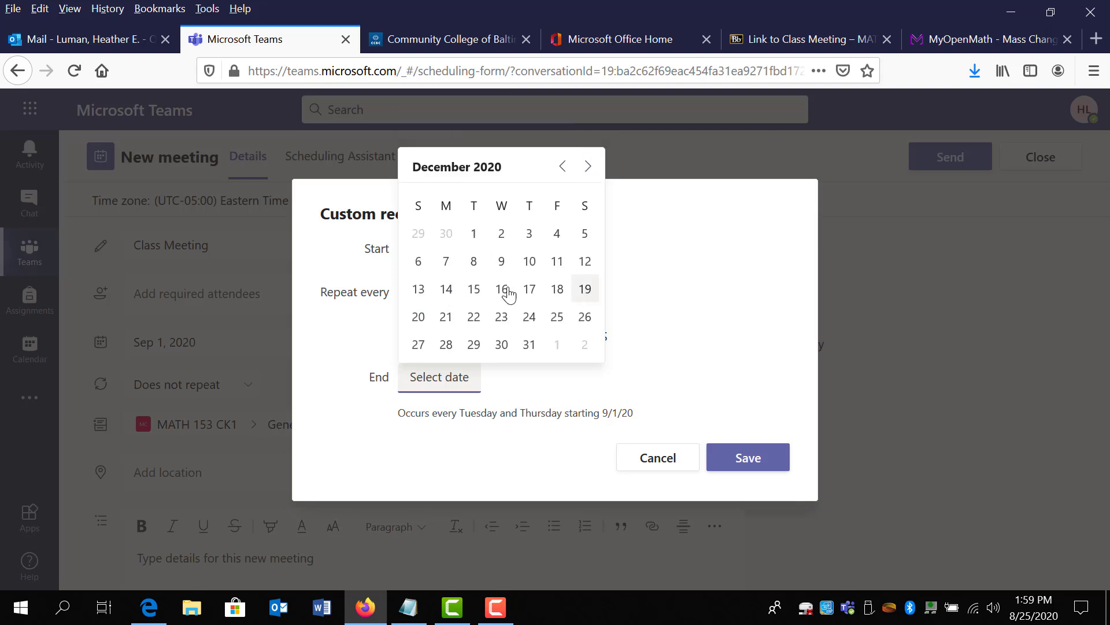
{"action": "left_click", "coordinate": [531, 265]}
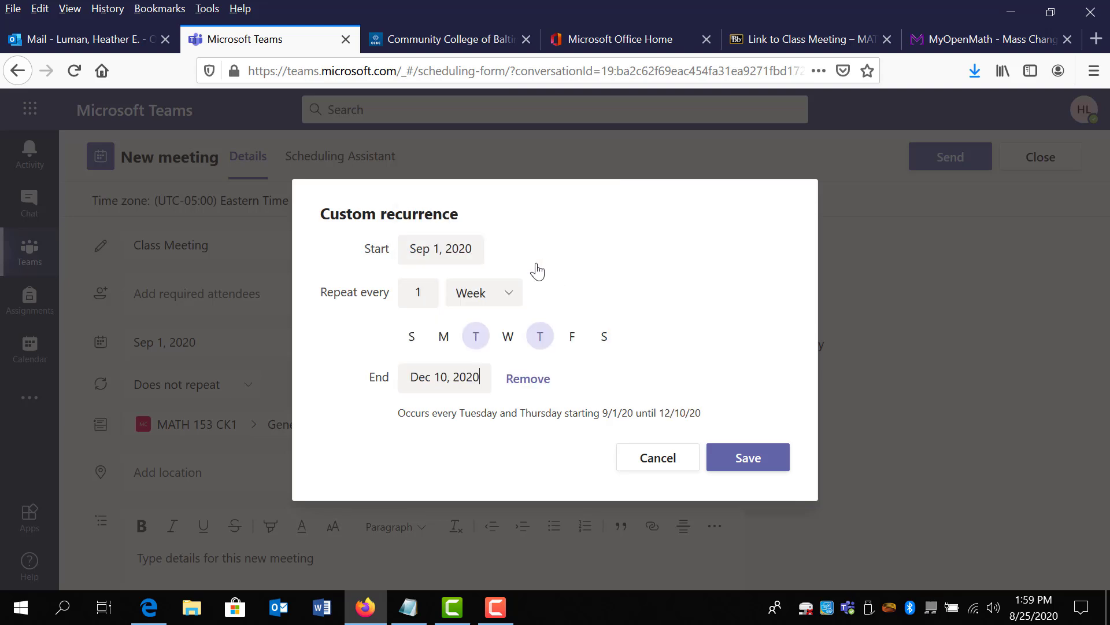
{"action": "left_click", "coordinate": [747, 459]}
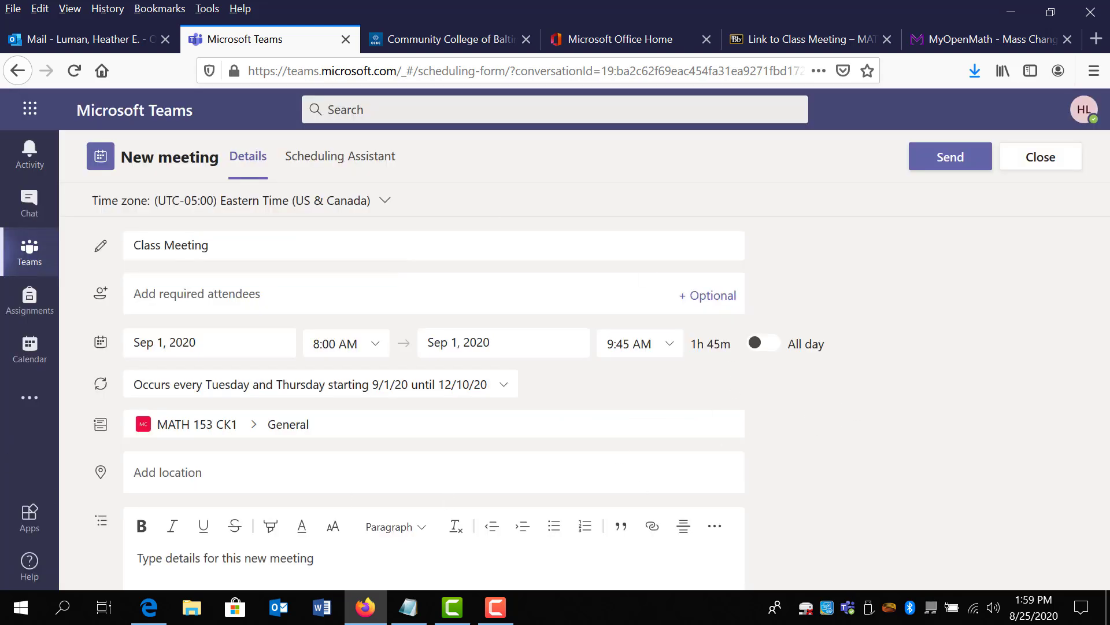
{"action": "left_click", "coordinate": [966, 169]}
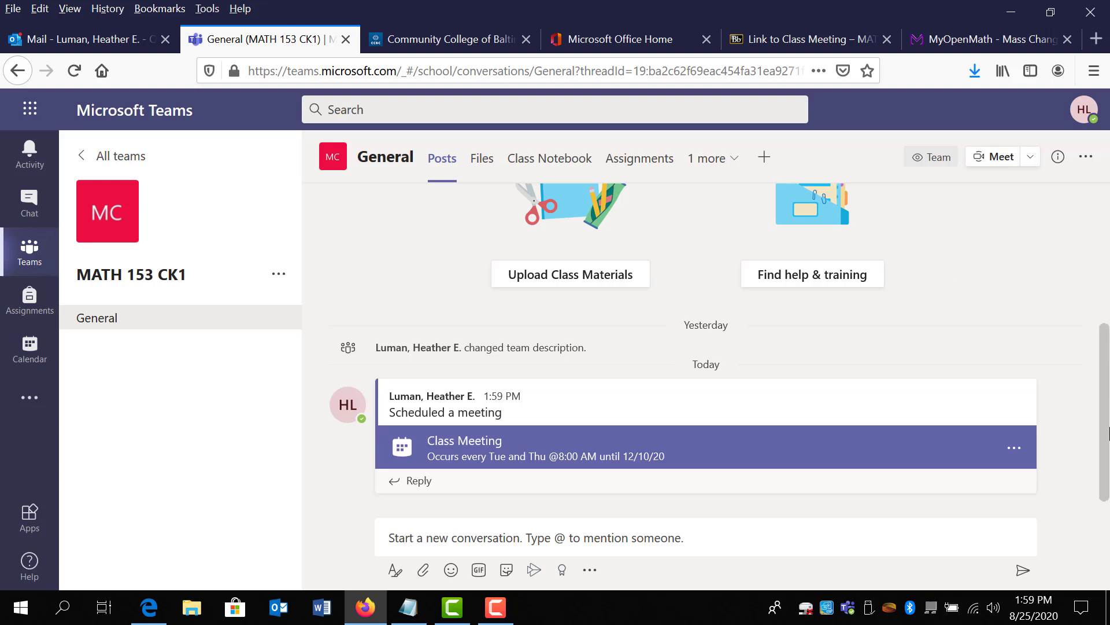
Open the scheduled Class Meeting from the General channel post and select the Join Microsoft Teams Meeting link in its details.
{"action": "left_click", "coordinate": [509, 455]}
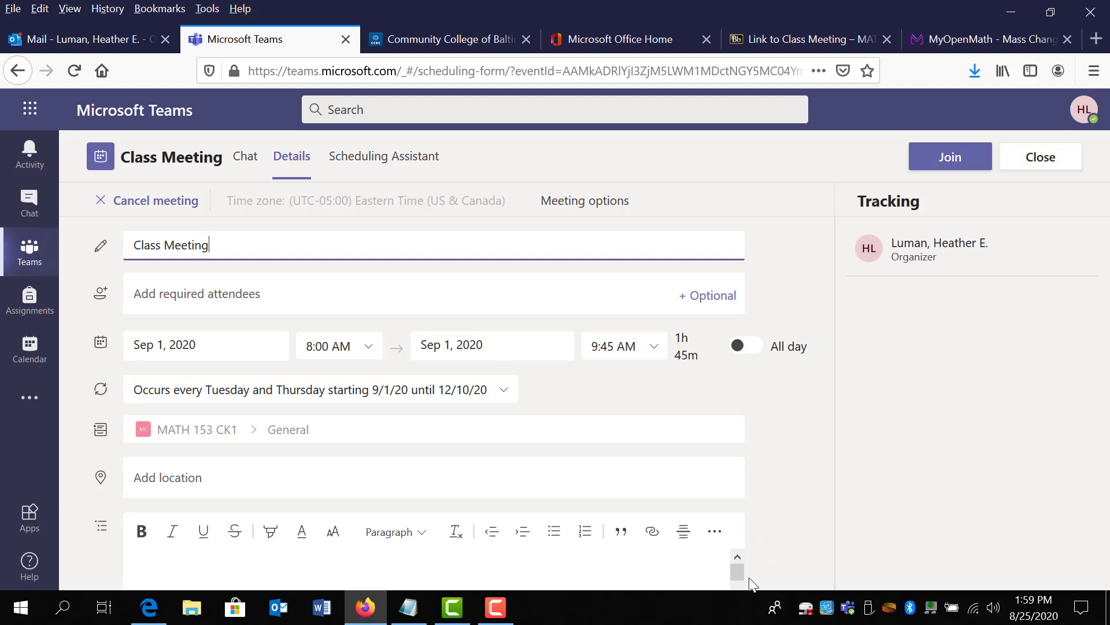
{"action": "mouse_move", "coordinate": [741, 580]}
{"action": "left_mouse_down"}
{"action": "mouse_move", "coordinate": [742, 609]}
{"action": "mouse_move", "coordinate": [740, 596]}
{"action": "left_mouse_up"}
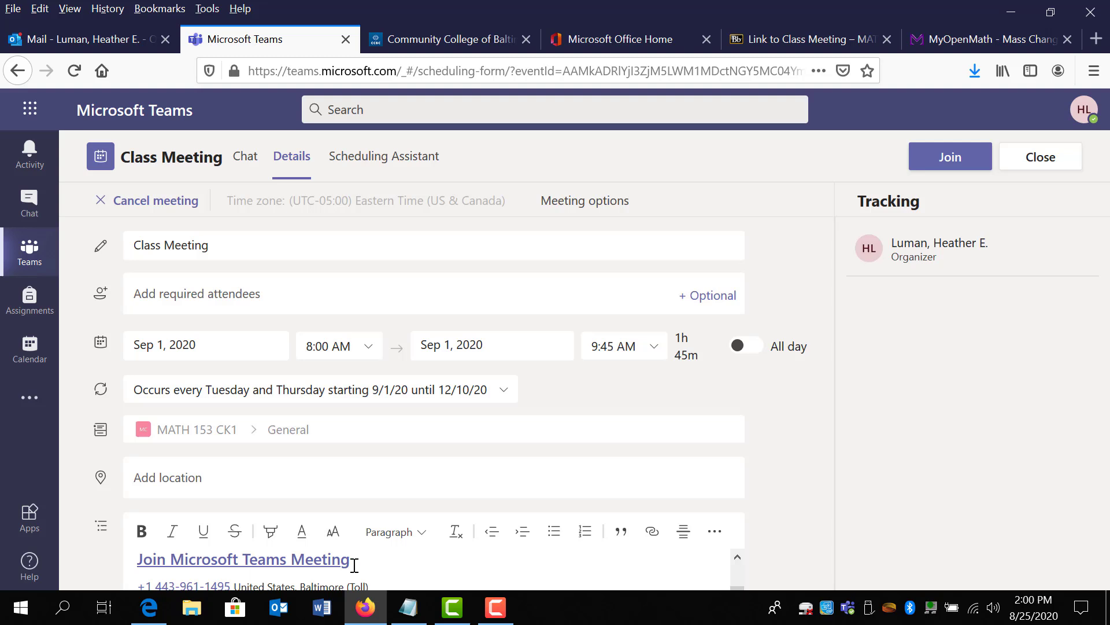
{"action": "left_click_drag", "start_coordinate": [368, 564], "coordinate": [127, 553]}
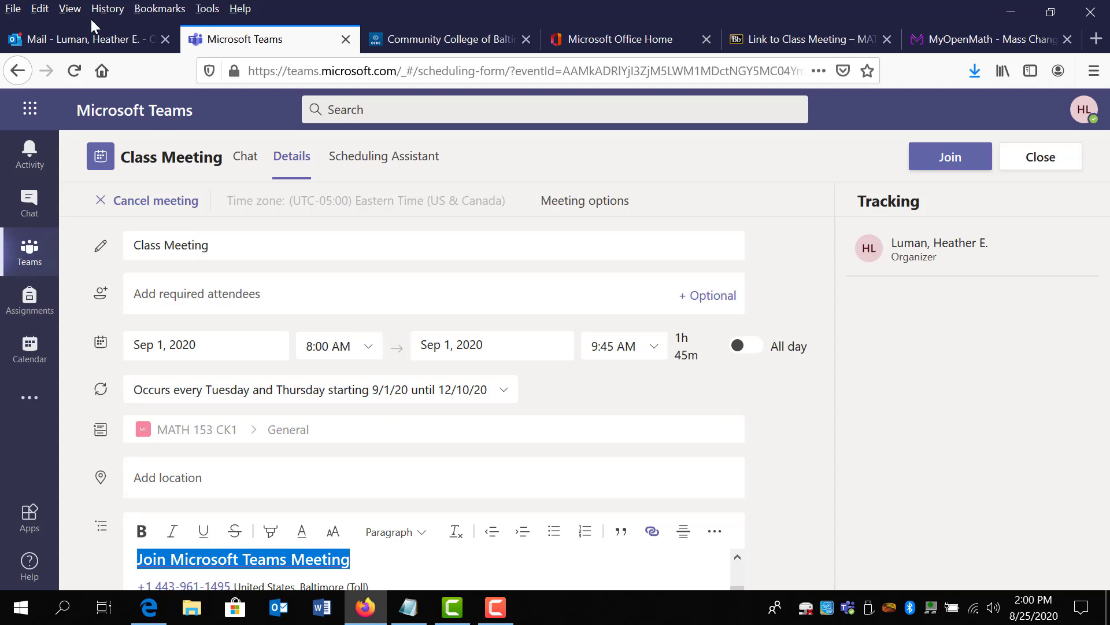
Switch to Outlook and copy the Join Microsoft Teams Meeting link address from the MATH 153 CK1 Class Meeting invitation.
{"action": "left_click", "coordinate": [103, 40]}
{"action": "left_click", "coordinate": [314, 250]}
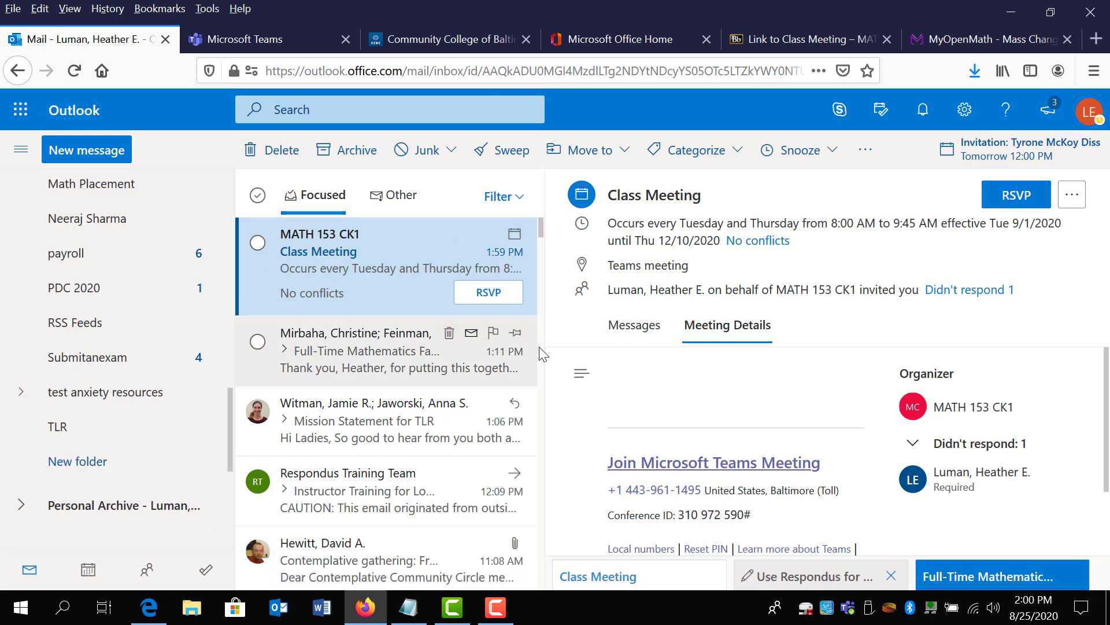
{"action": "right_click", "coordinate": [715, 466]}
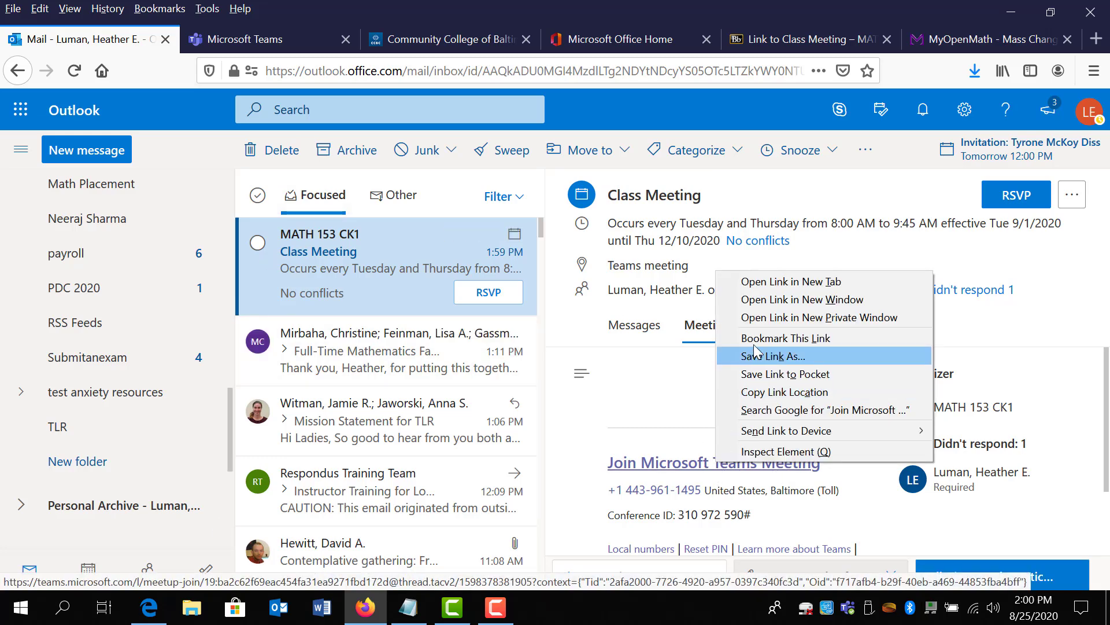
{"action": "left_click", "coordinate": [774, 397]}
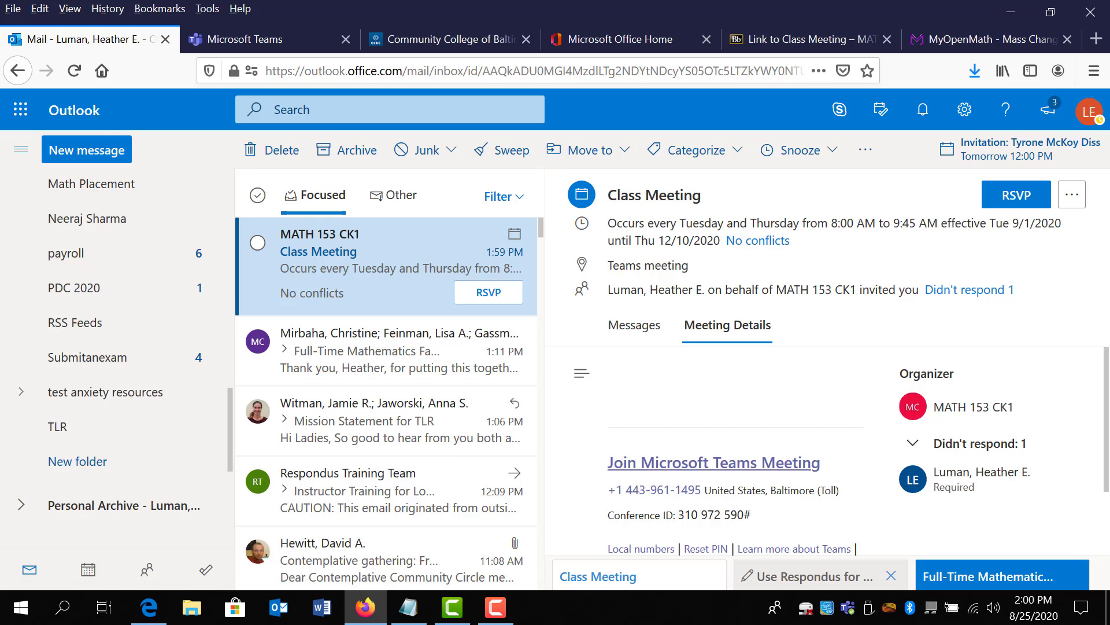
Return to Microsoft Teams and copy the link address of Join Microsoft Teams Meeting from the Class Meeting details.
{"action": "left_click", "coordinate": [263, 42]}
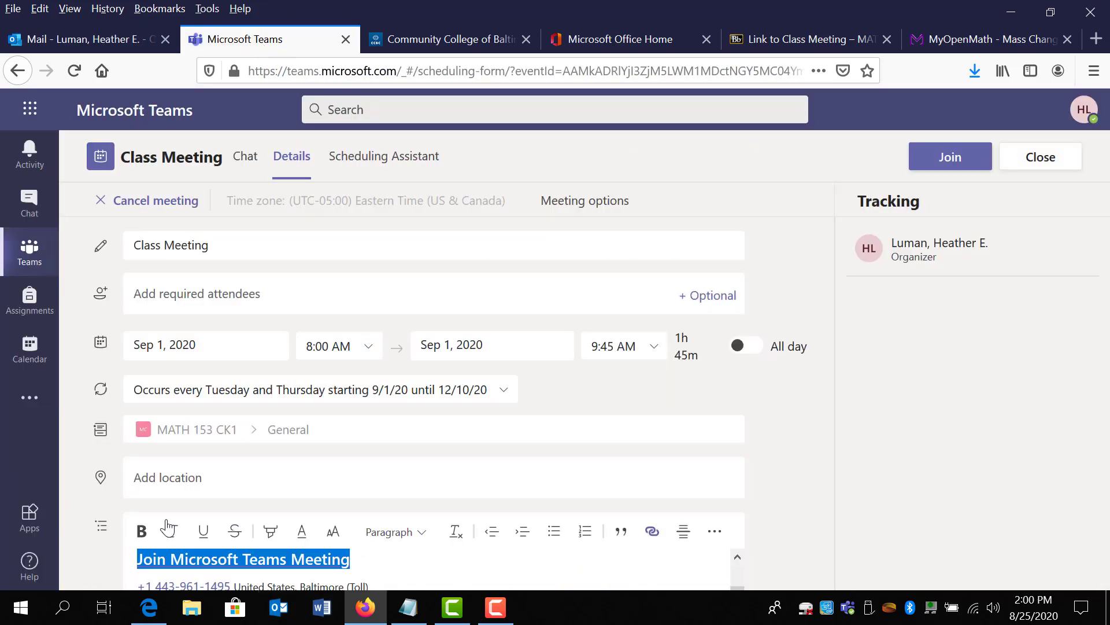
{"action": "right_click", "coordinate": [256, 557]}
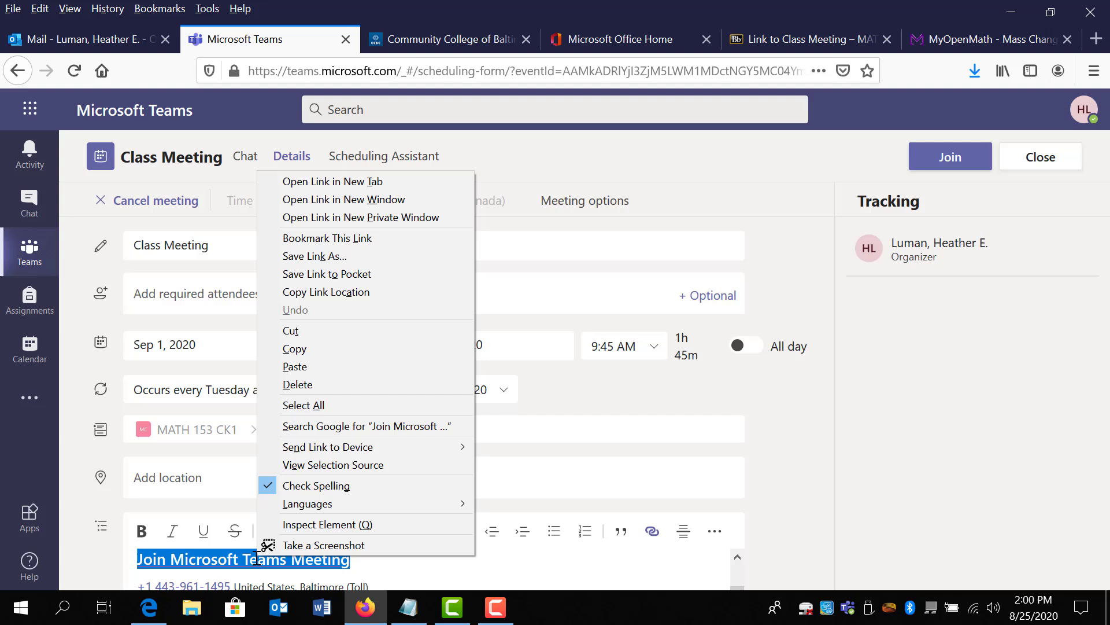
{"action": "left_click", "coordinate": [362, 291]}
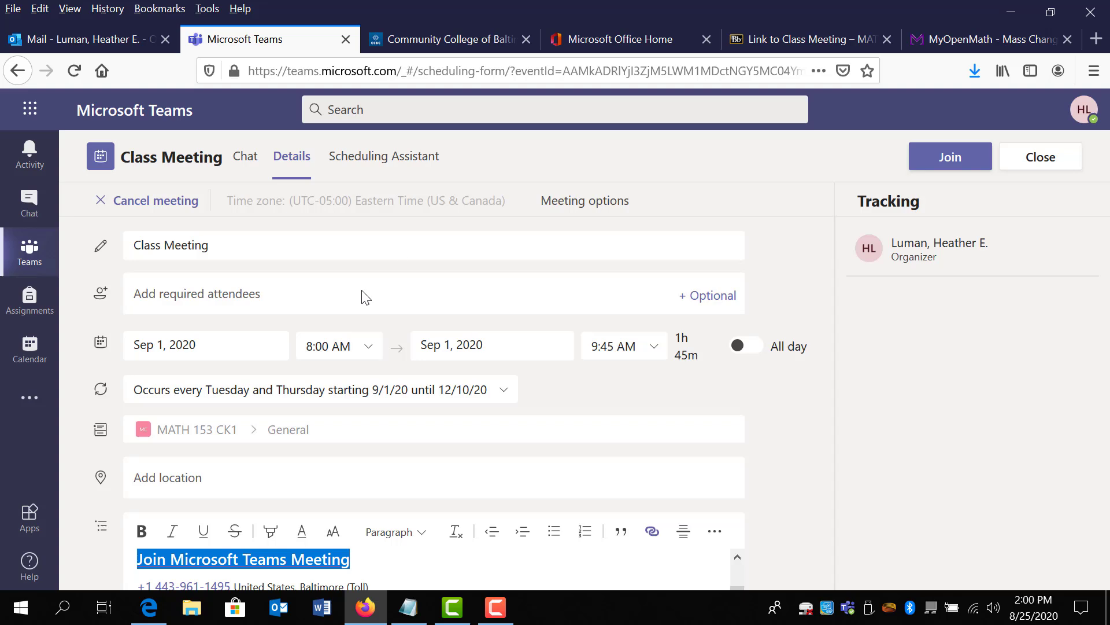
Switch to Blackboard and open the Fall 2020 MATH153 Section CK1 course from the course list.
{"action": "left_click", "coordinate": [807, 40]}
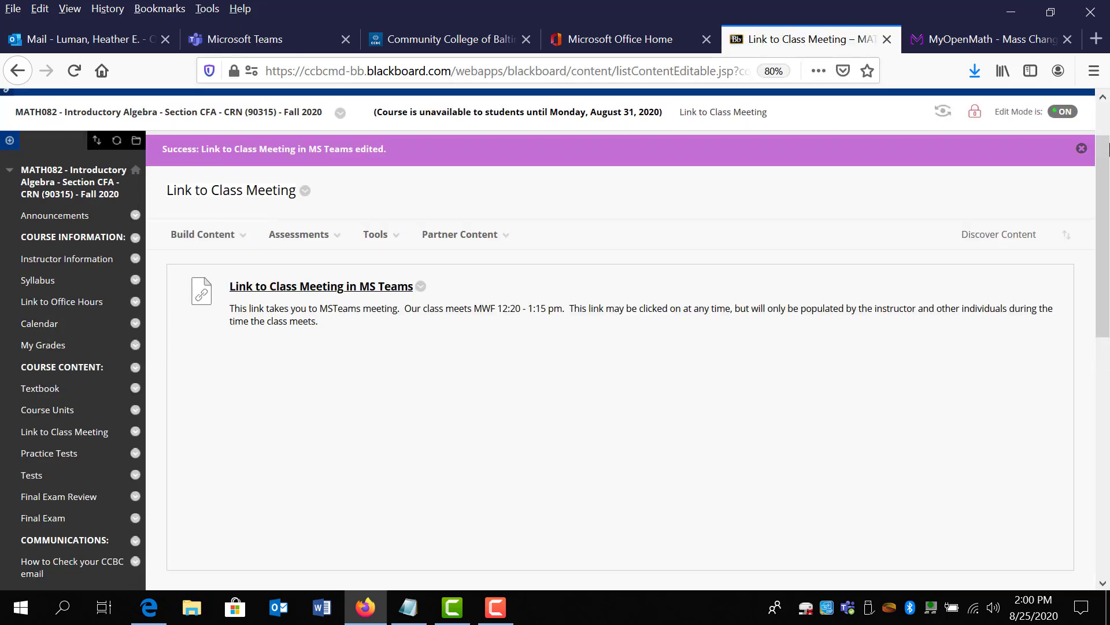
{"action": "left_click_drag", "start_coordinate": [1109, 143], "coordinate": [1109, 111]}
{"action": "left_click", "coordinate": [501, 140]}
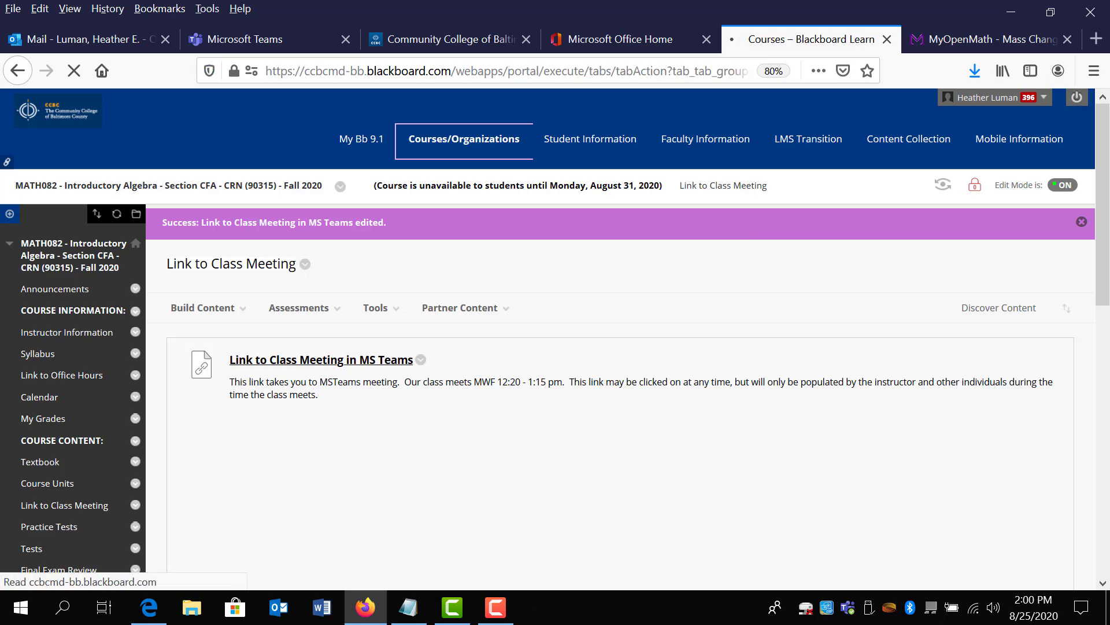
{"action": "scroll", "coordinate": [502, 217], "scroll_direction": "down", "scroll_amount": 3}
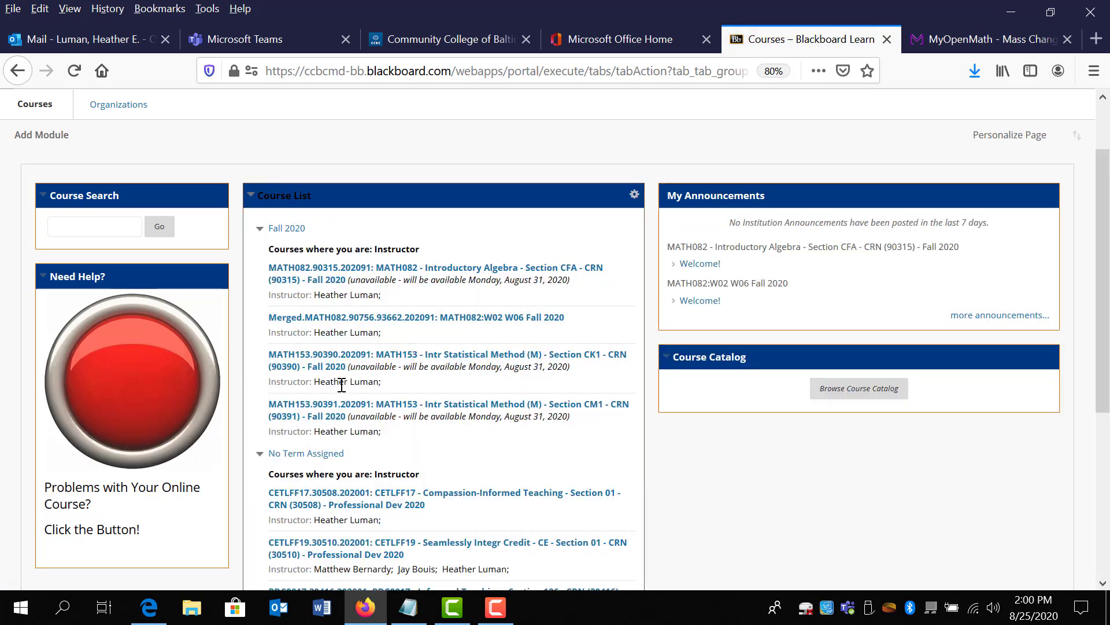
{"action": "left_click", "coordinate": [473, 353]}
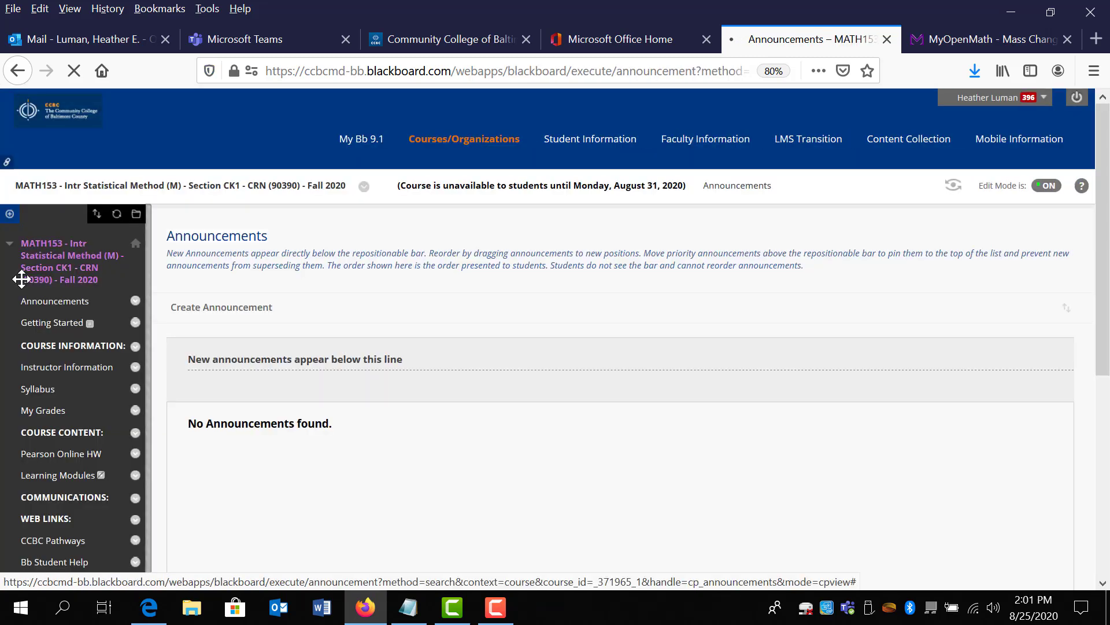
Add a content area named Link to Class Meeting, available to users, and move it directly below the COURSE CONTENT heading.
{"action": "left_click", "coordinate": [10, 213]}
{"action": "left_click", "coordinate": [16, 229]}
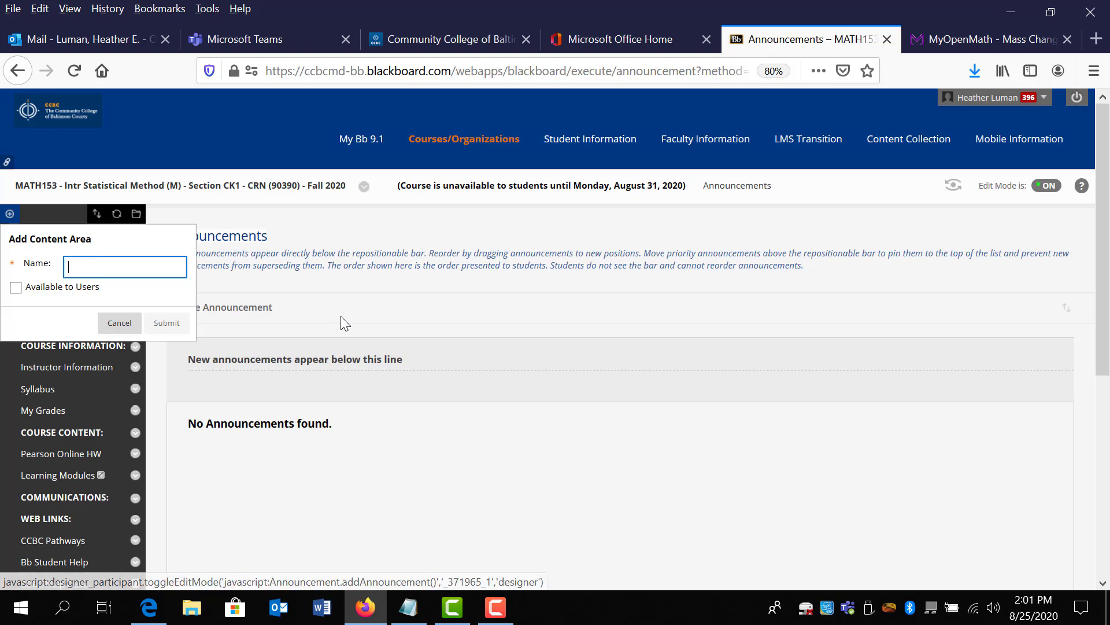
{"action": "type", "text": "Class"}
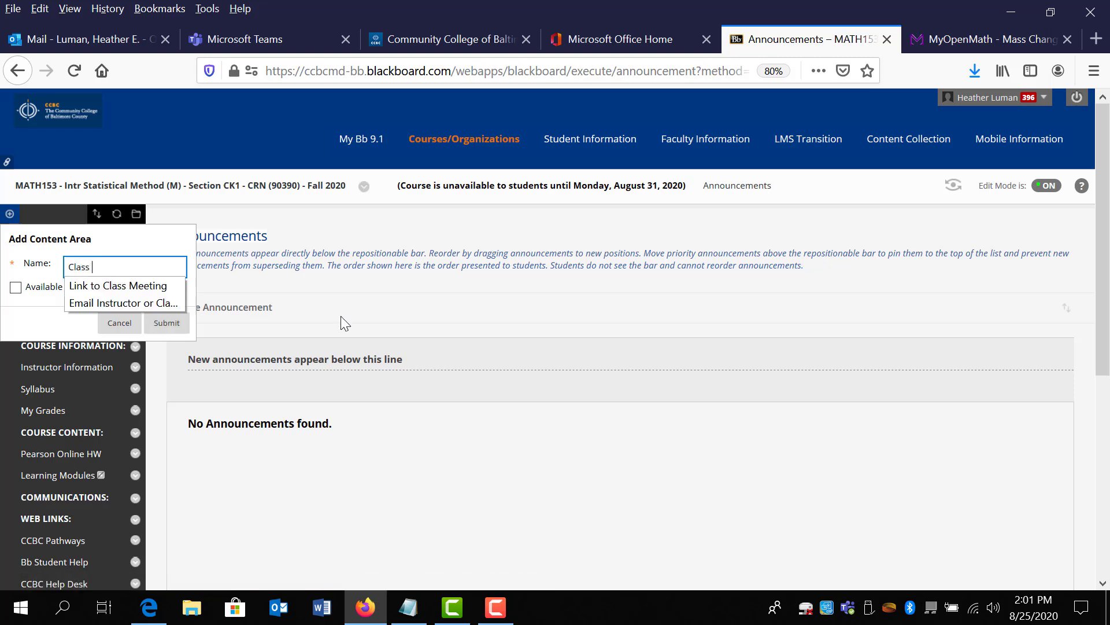
{"action": "key", "text": "Down"}
{"action": "key", "text": "Return"}
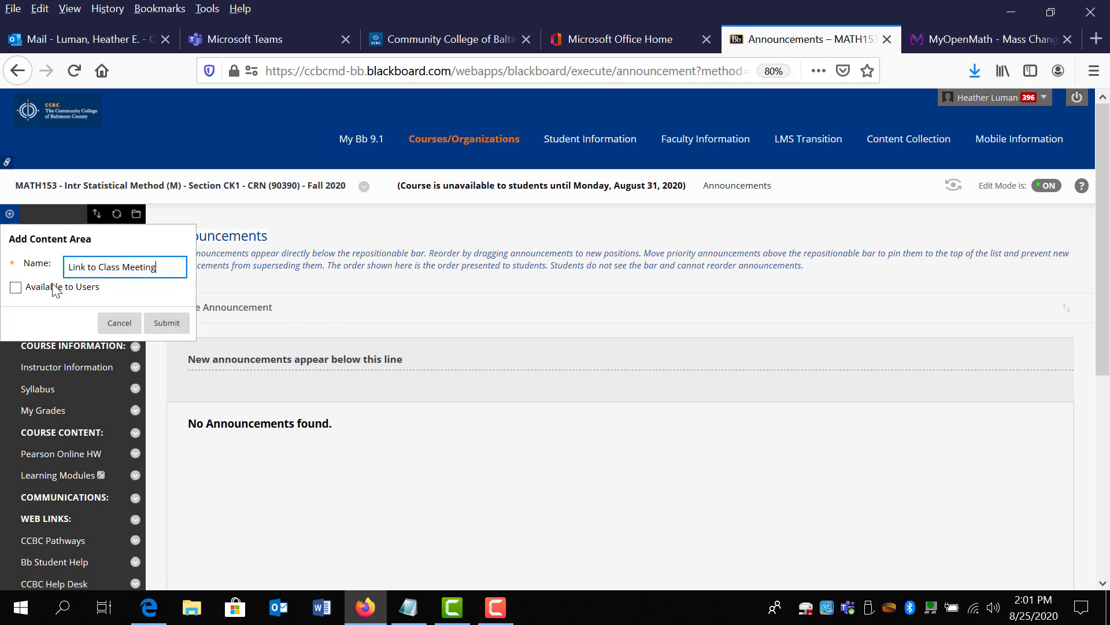
{"action": "left_click", "coordinate": [16, 287]}
{"action": "left_click", "coordinate": [166, 322]}
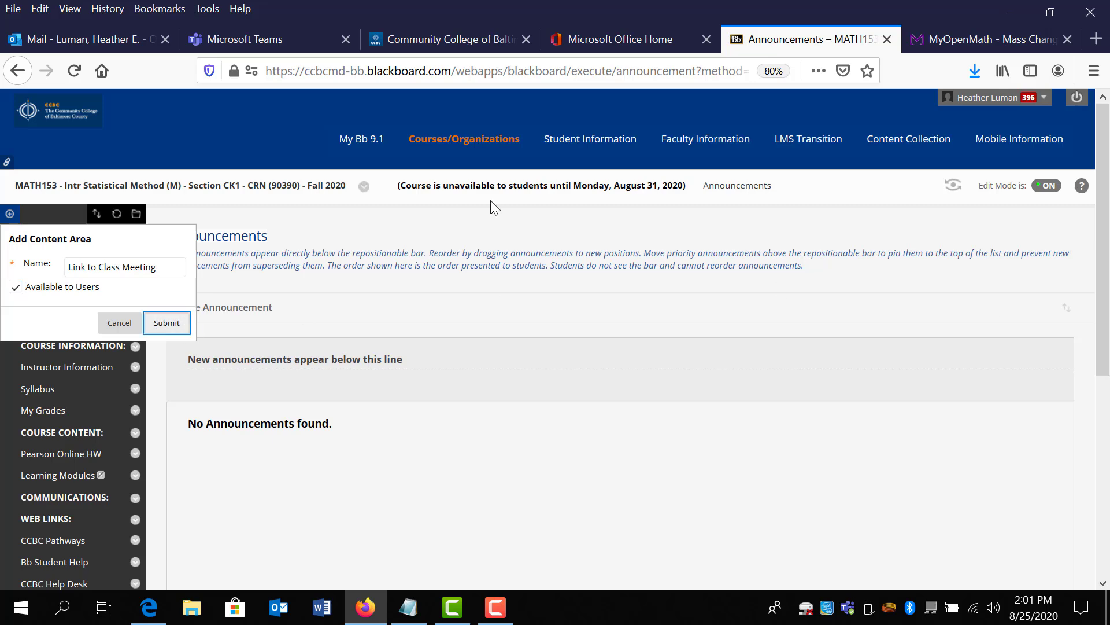
{"action": "left_click", "coordinate": [178, 329]}
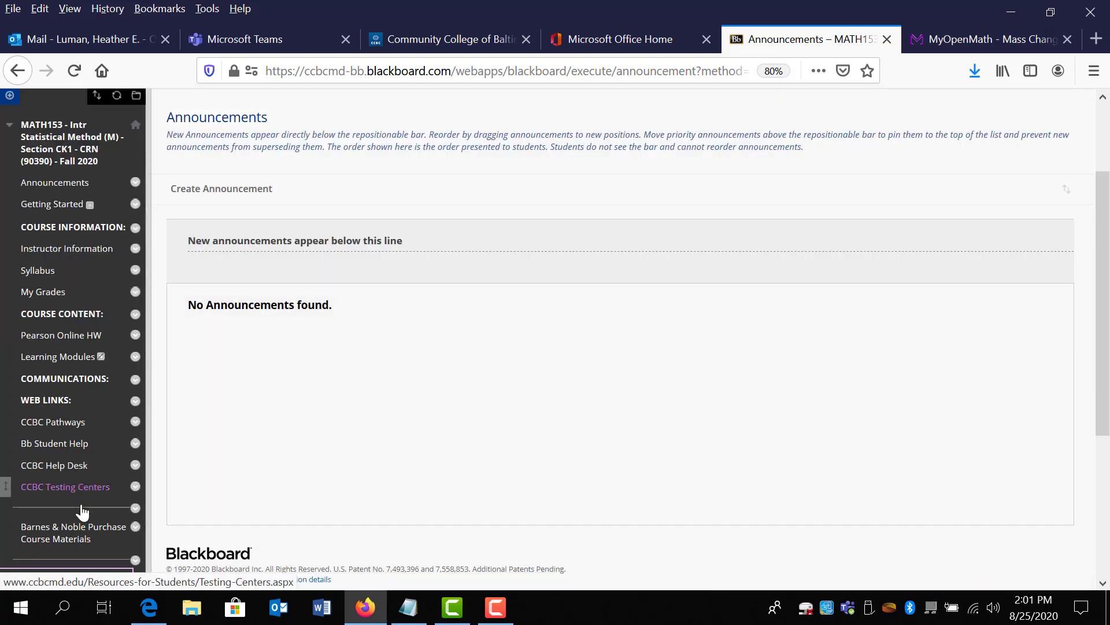
{"action": "left_click_drag", "start_coordinate": [3, 406], "coordinate": [21, 337]}
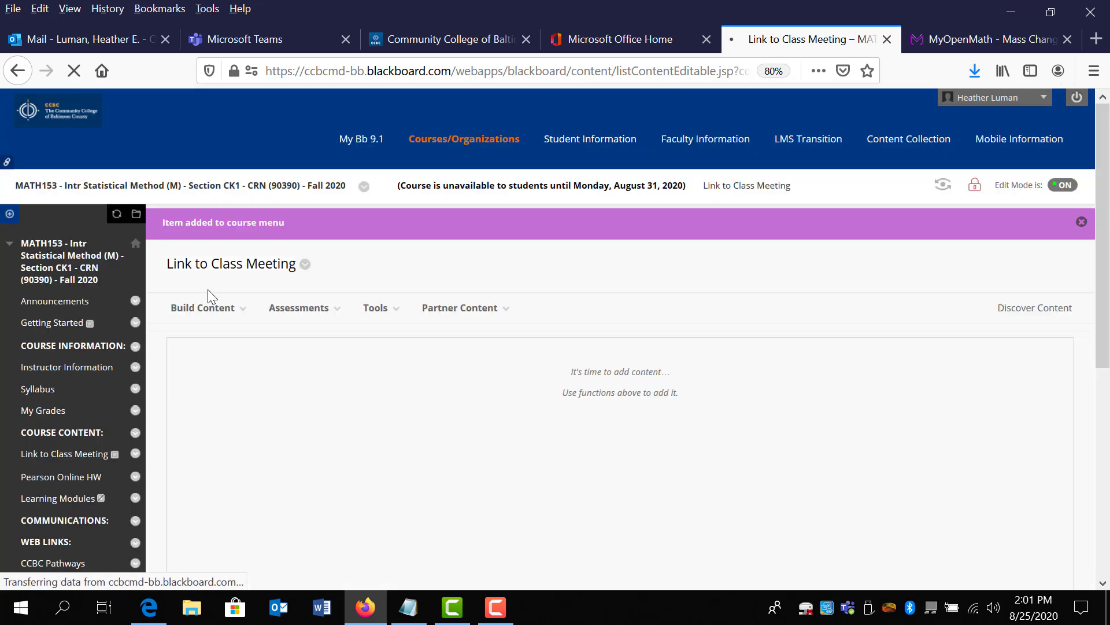
Create a web link in the Link to Class Meeting area and name it Link to Class Meeting in MS Teams.
{"action": "left_click", "coordinate": [219, 317]}
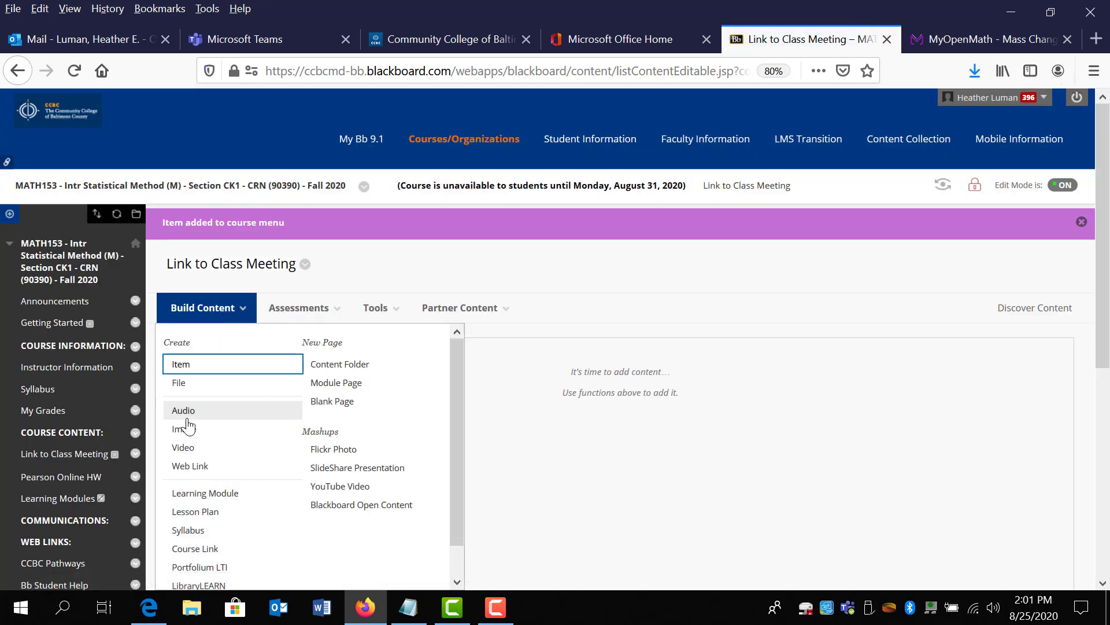
{"action": "left_click", "coordinate": [205, 466]}
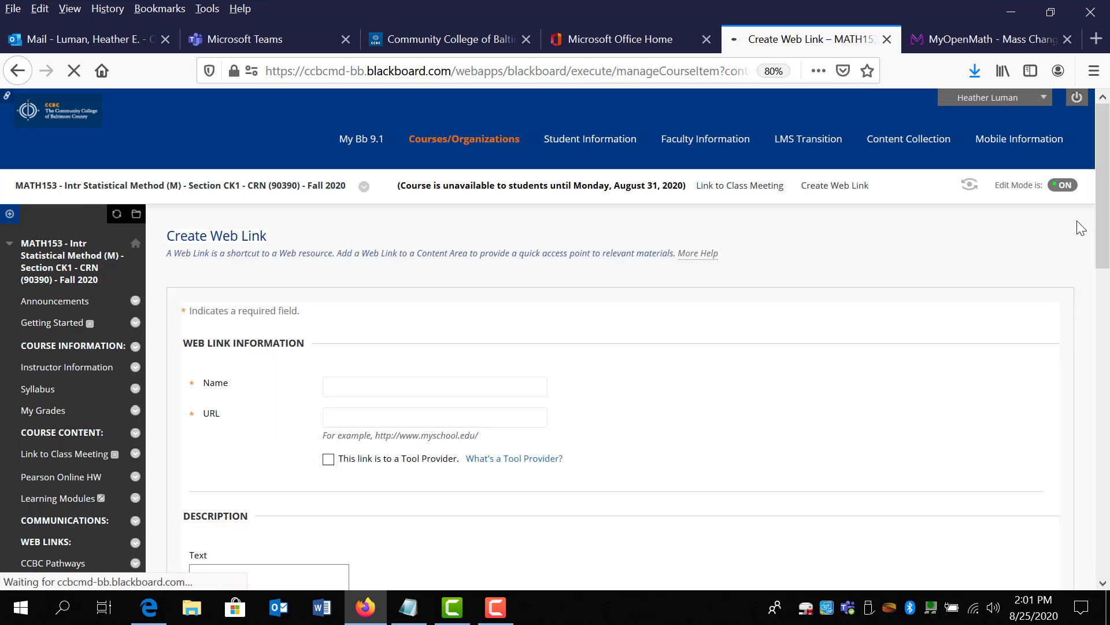
{"action": "left_click_drag", "start_coordinate": [1108, 190], "coordinate": [1109, 280]}
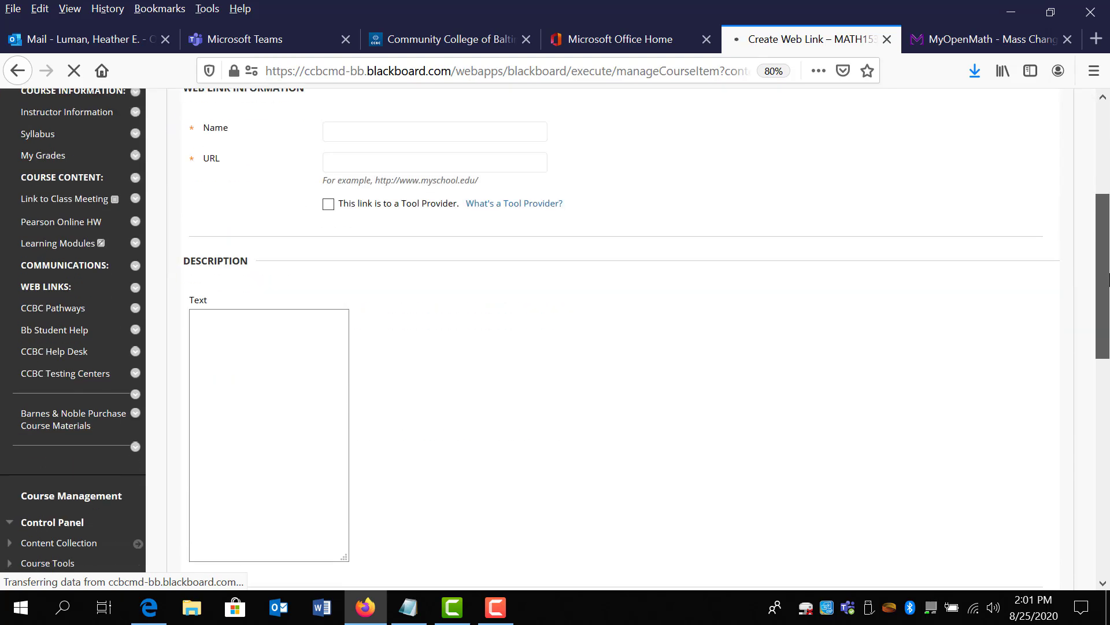
{"action": "left_click", "coordinate": [422, 135]}
{"action": "type", "text": "Lin"}
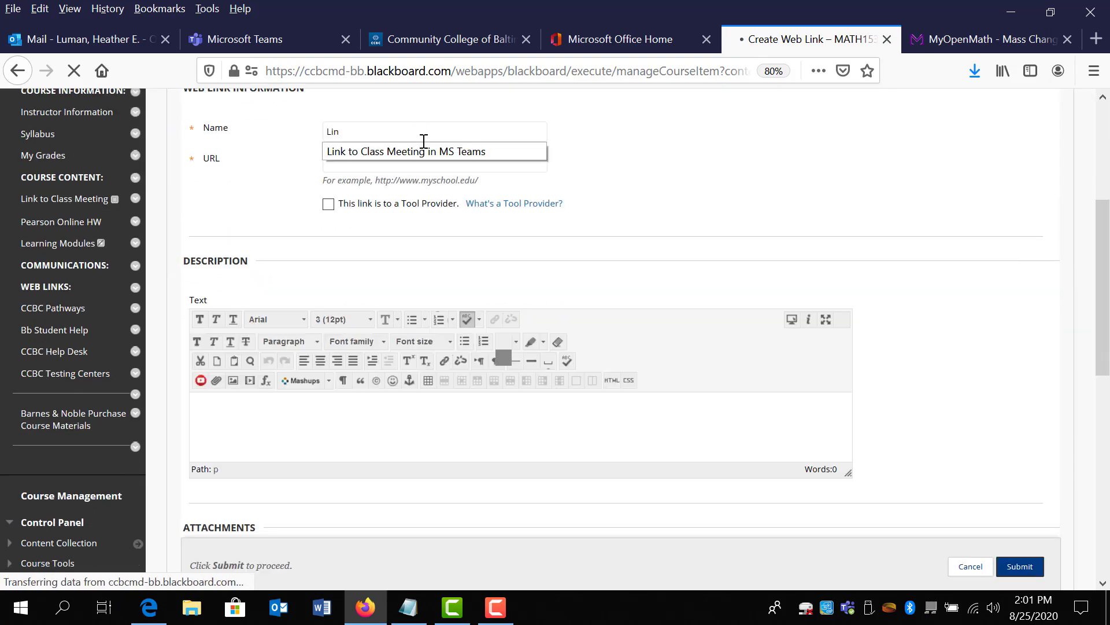
{"action": "left_click", "coordinate": [429, 155]}
Paste the copied Teams meeting address as the web link's URL, submit the link, and dismiss the notification.
{"action": "left_click", "coordinate": [423, 161]}
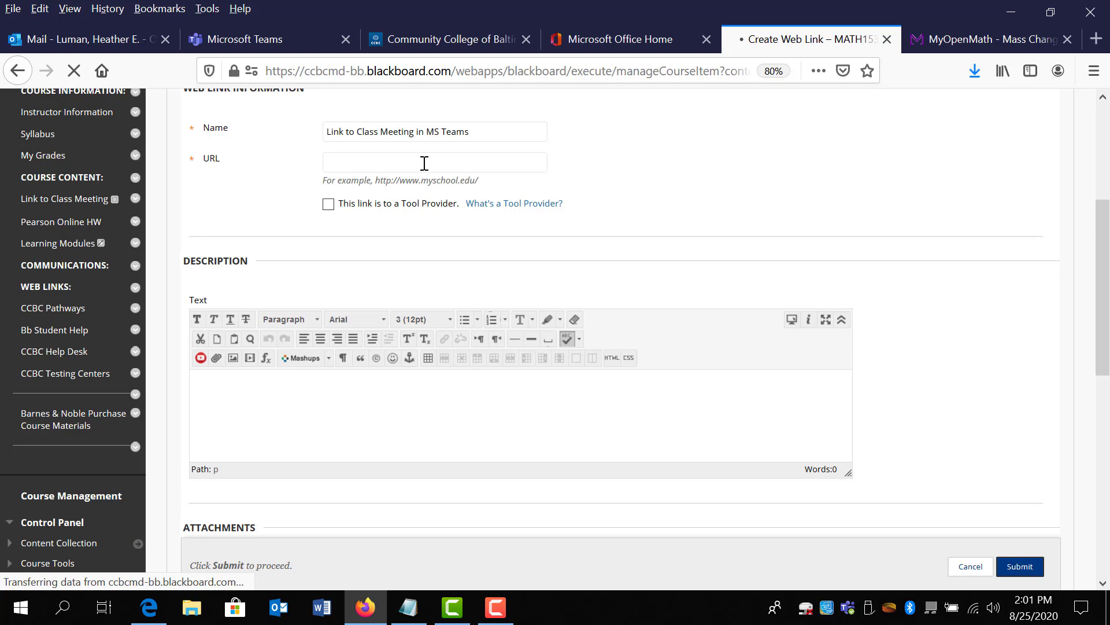
{"action": "key", "text": "ctrl+v"}
{"action": "key", "text": "Home"}
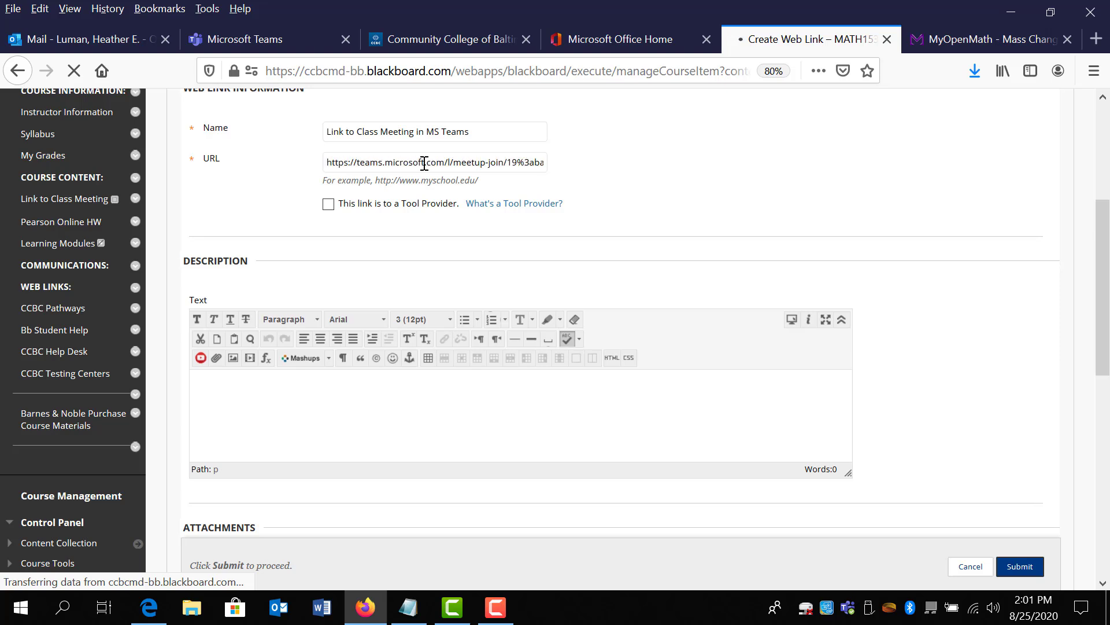
{"action": "left_click", "coordinate": [338, 159]}
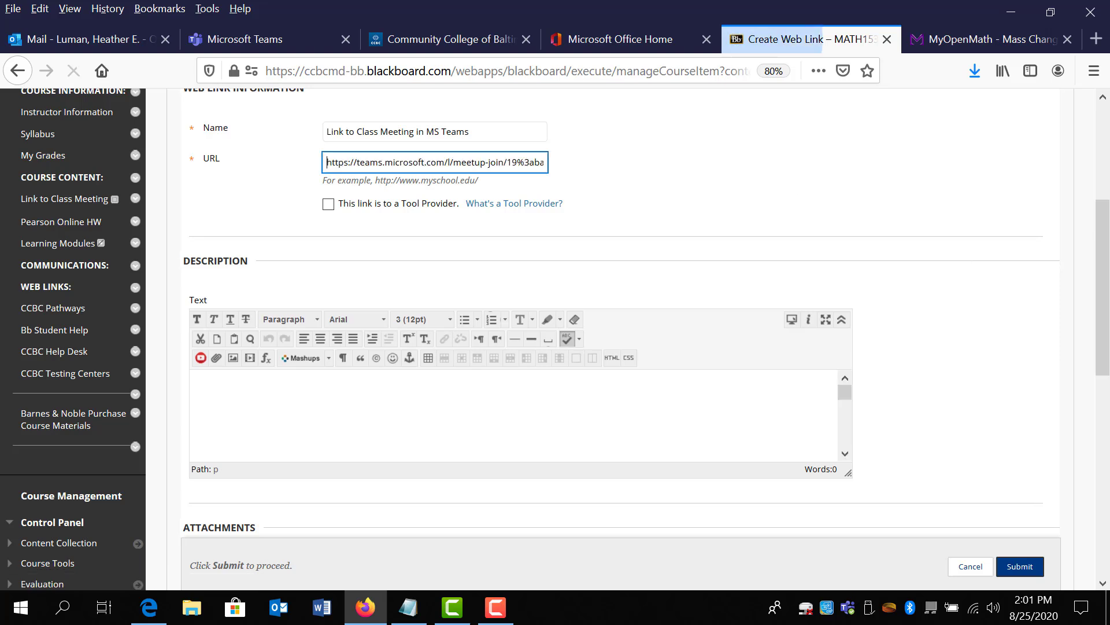
{"action": "left_click", "coordinate": [1019, 567]}
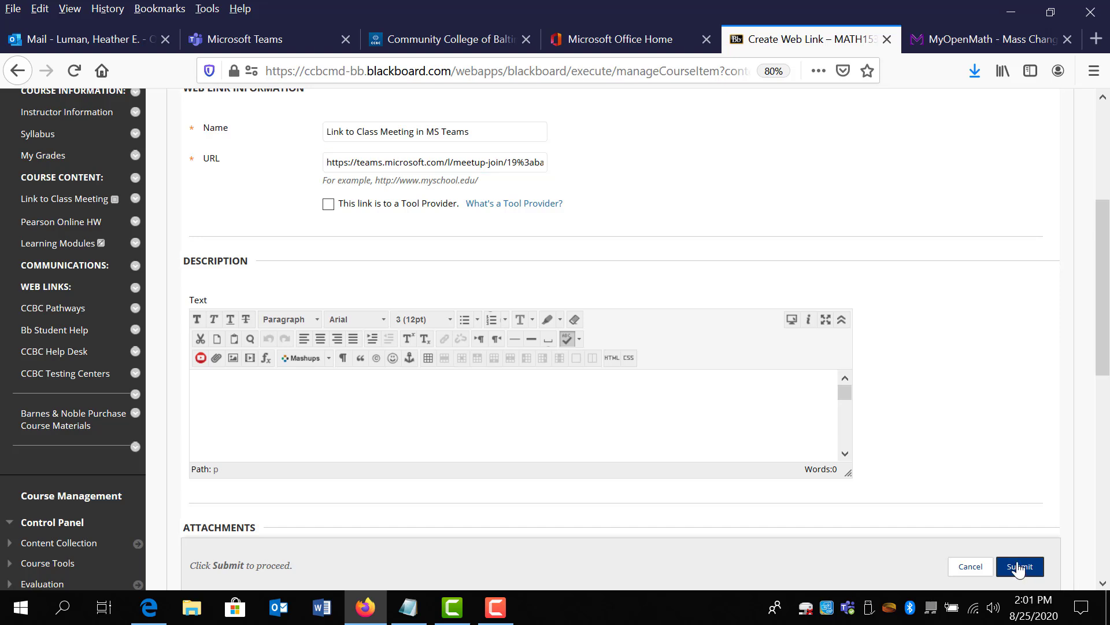
{"action": "left_click", "coordinate": [1019, 569]}
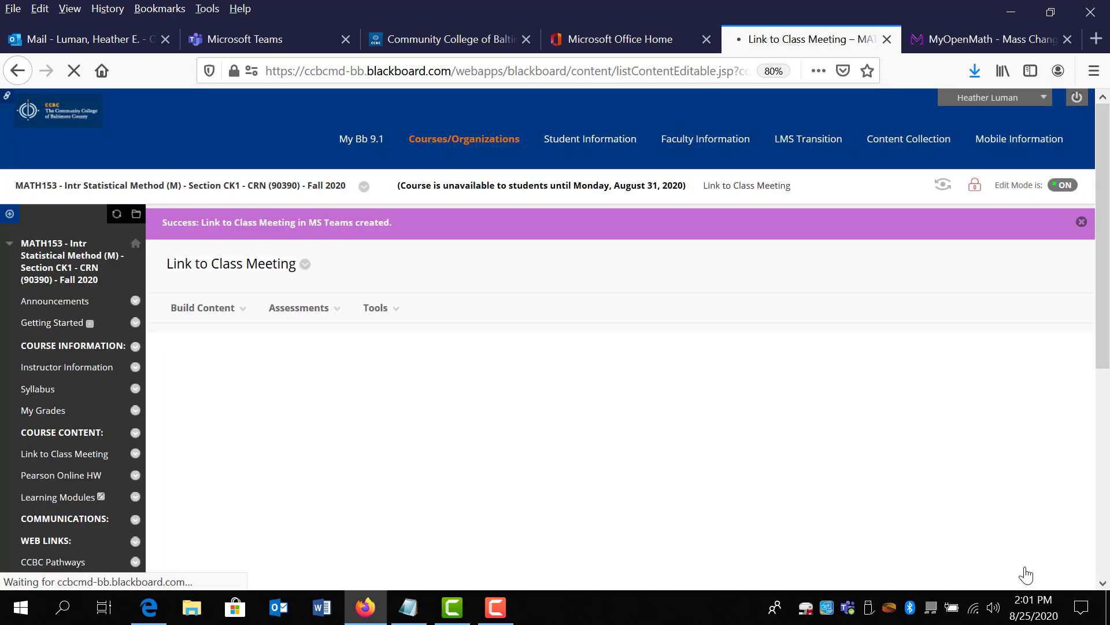
{"action": "left_click", "coordinate": [1081, 221]}
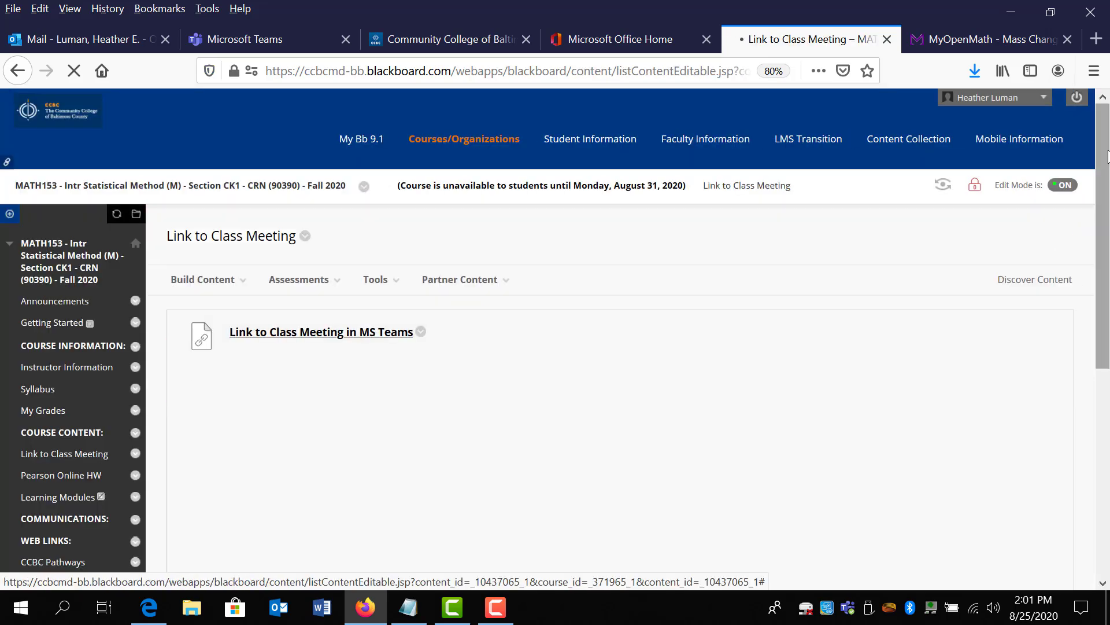
Test Link to Class Meeting in MS Teams by opening it in the Microsoft Teams app, and close the pre-join screen without joining.
{"action": "left_click_drag", "start_coordinate": [1107, 156], "coordinate": [1108, 220]}
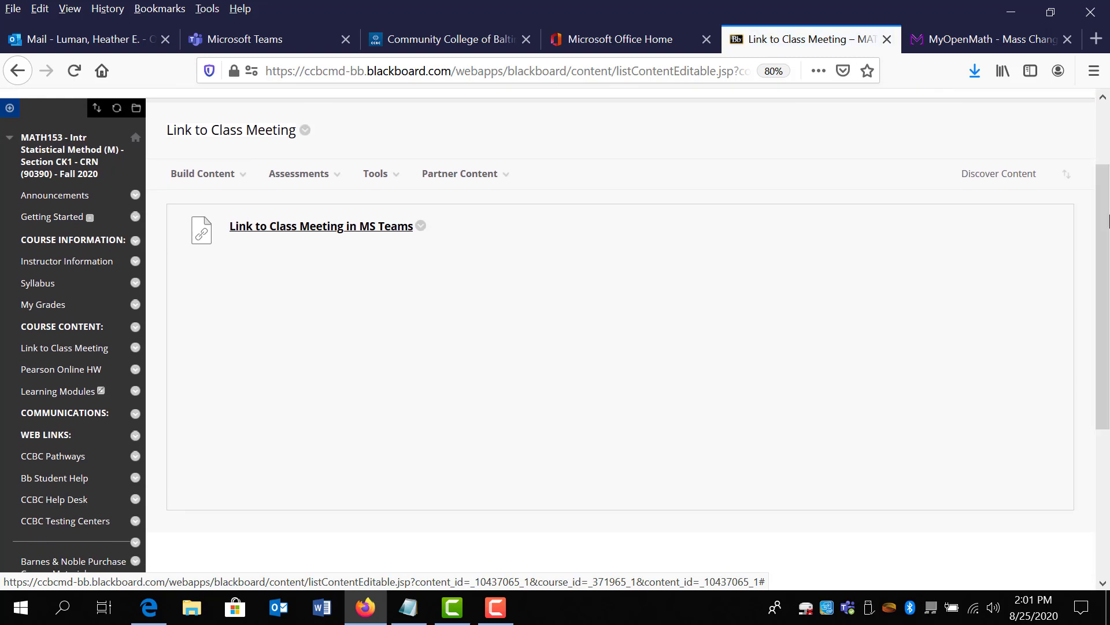
{"action": "left_click", "coordinate": [63, 356]}
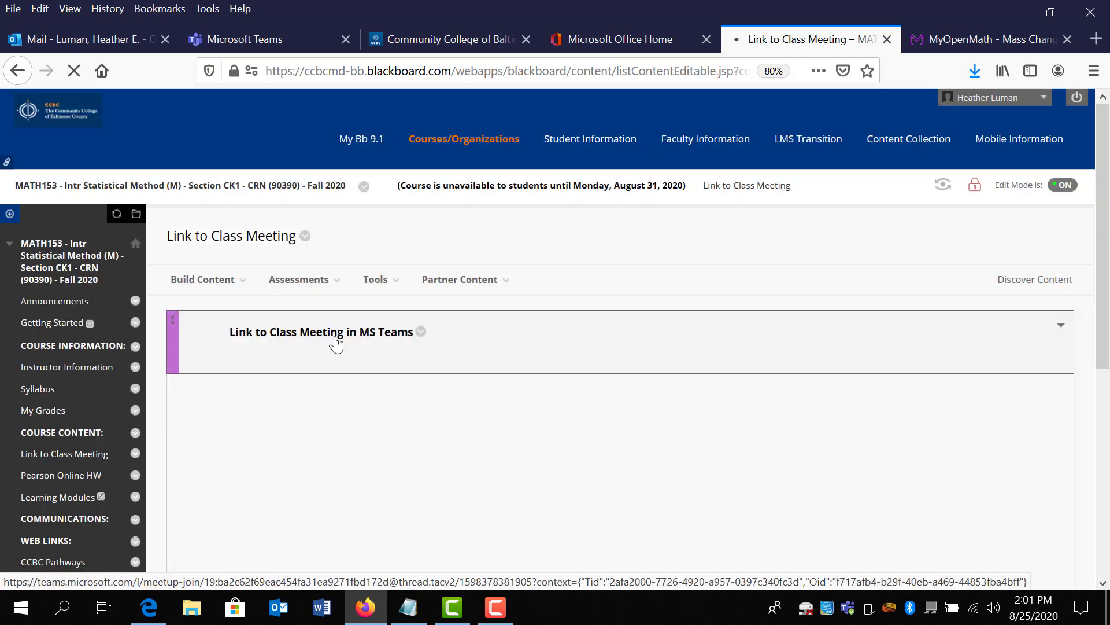
{"action": "left_click", "coordinate": [333, 334]}
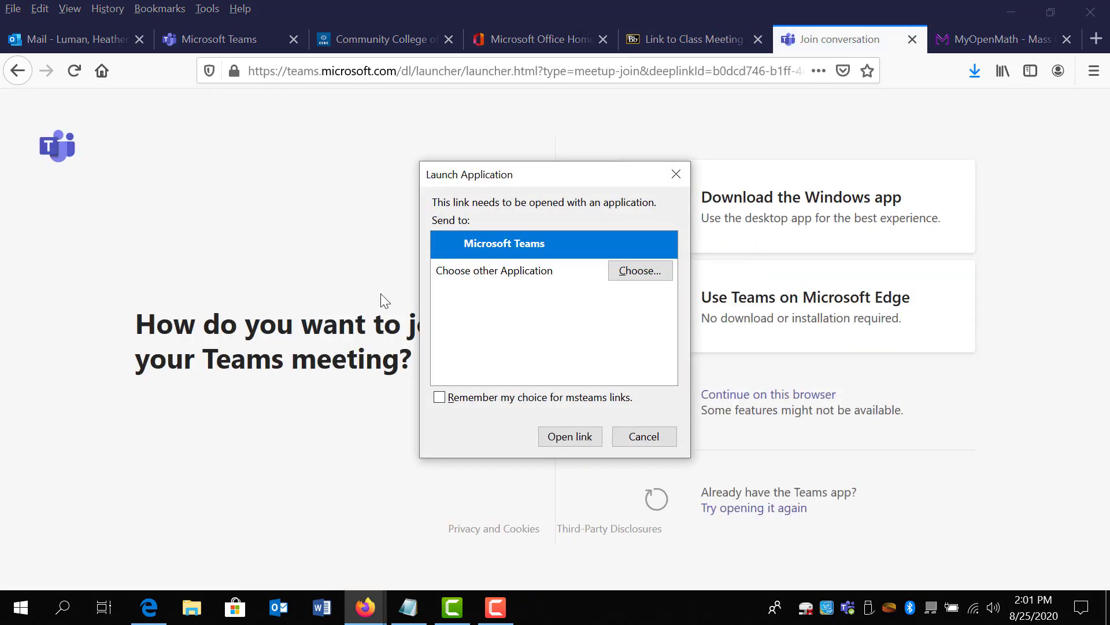
{"action": "left_click", "coordinate": [553, 438]}
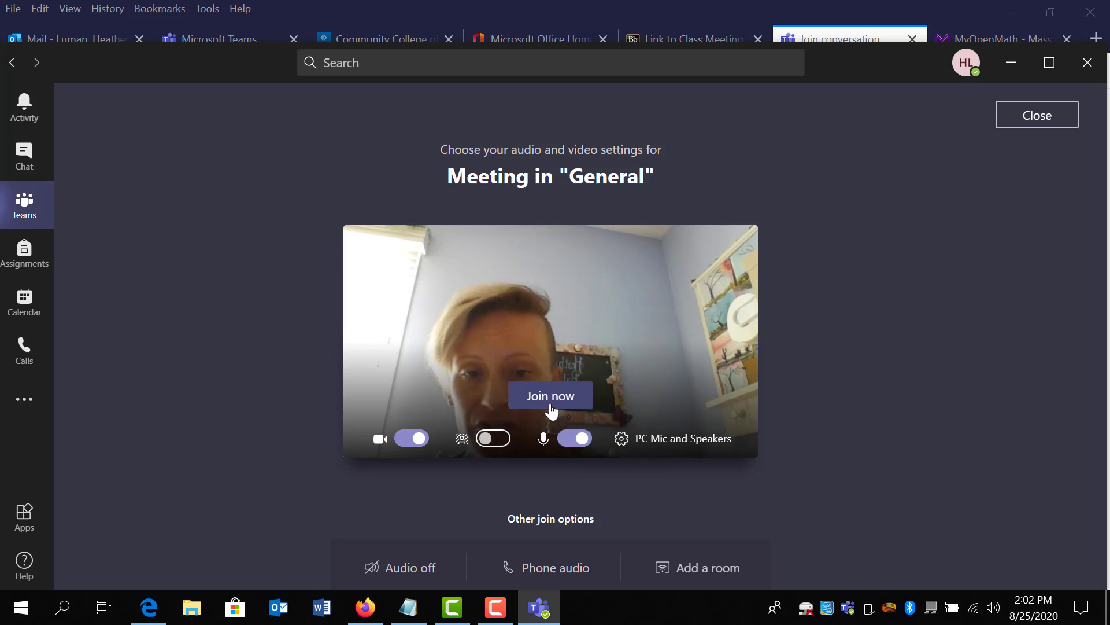
{"action": "left_click", "coordinate": [1057, 117]}
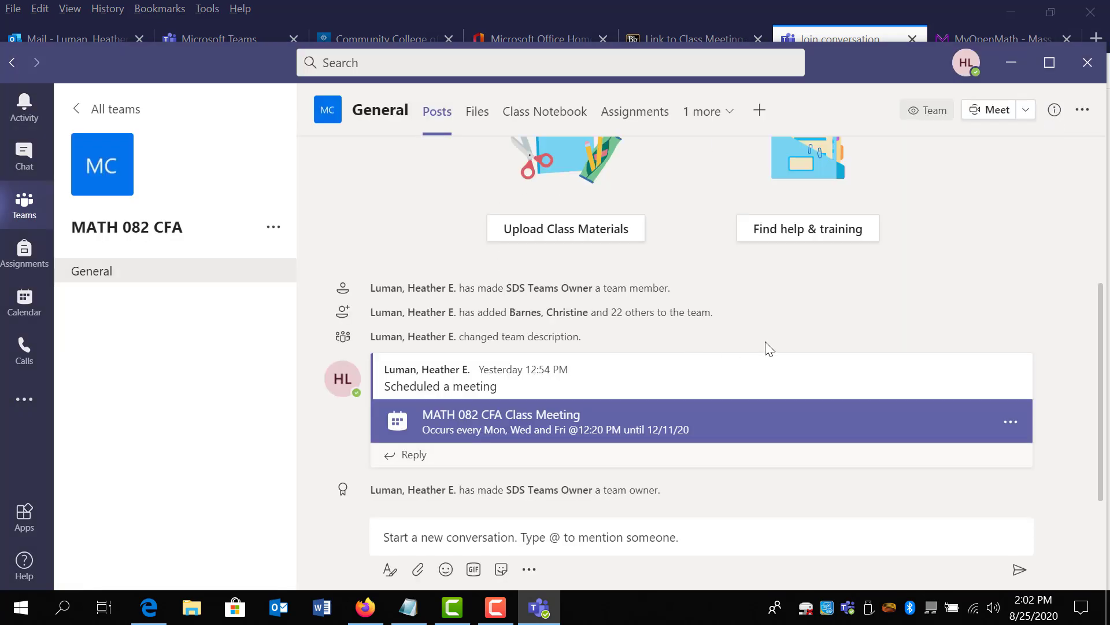